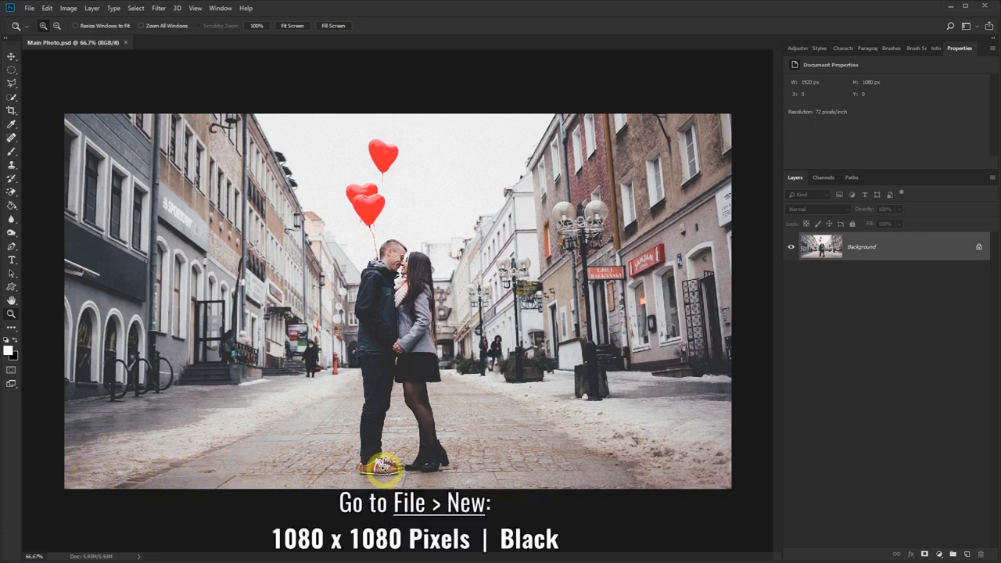
Create a new 1080 x 1080 pixel document at 72 pixels/inch, RGB Color, with a black background.
left_click(34, 10)
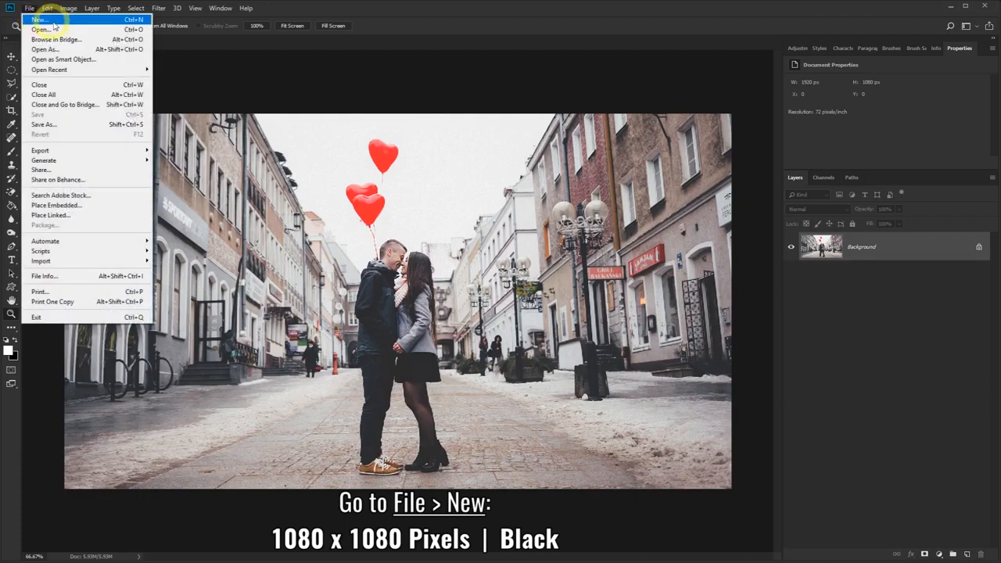
left_click(55, 21)
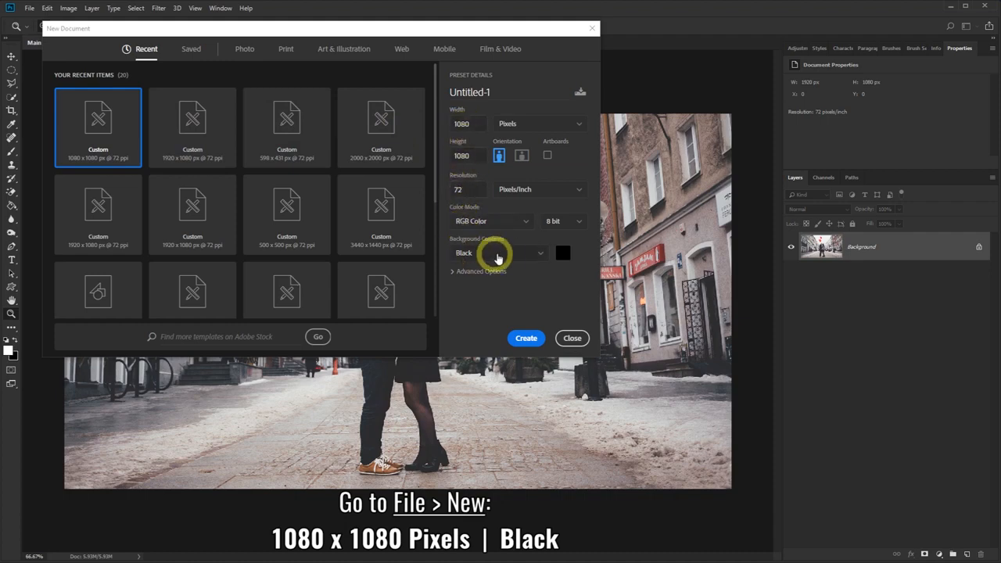
left_click(527, 338)
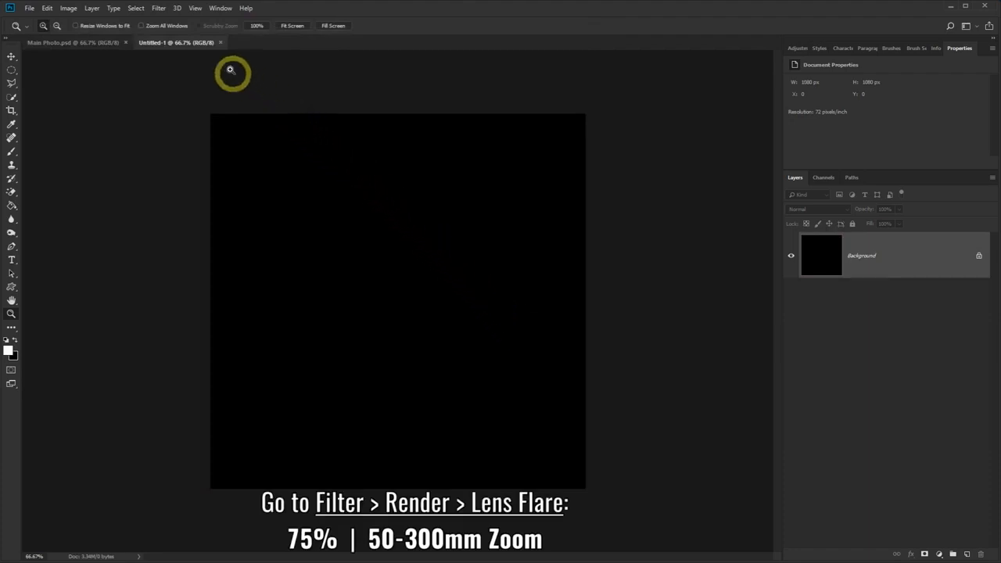
Render a Lens Flare on the black background with 75% brightness and the 50-300mm Zoom lens type.
left_click(158, 9)
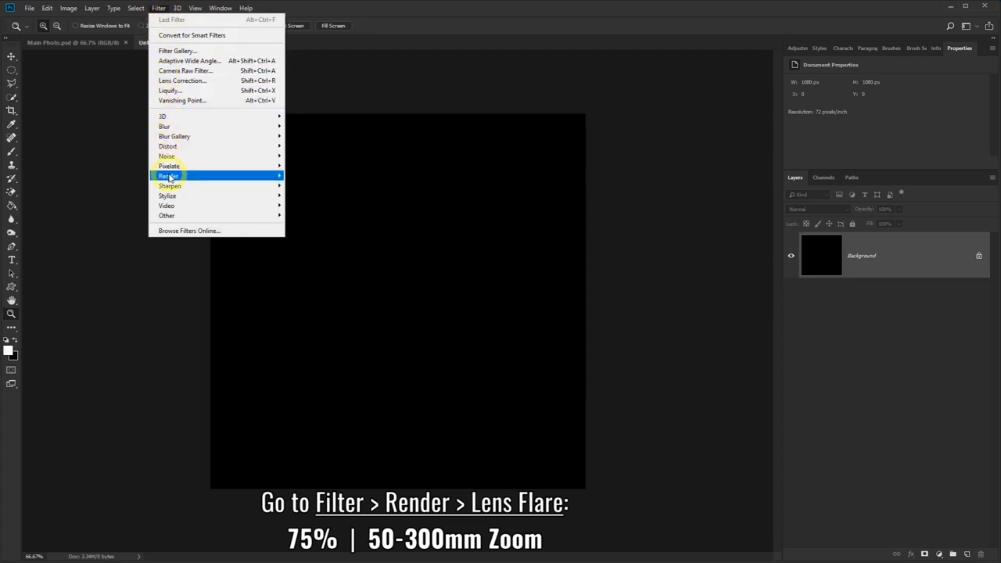
mouse_move(186, 181)
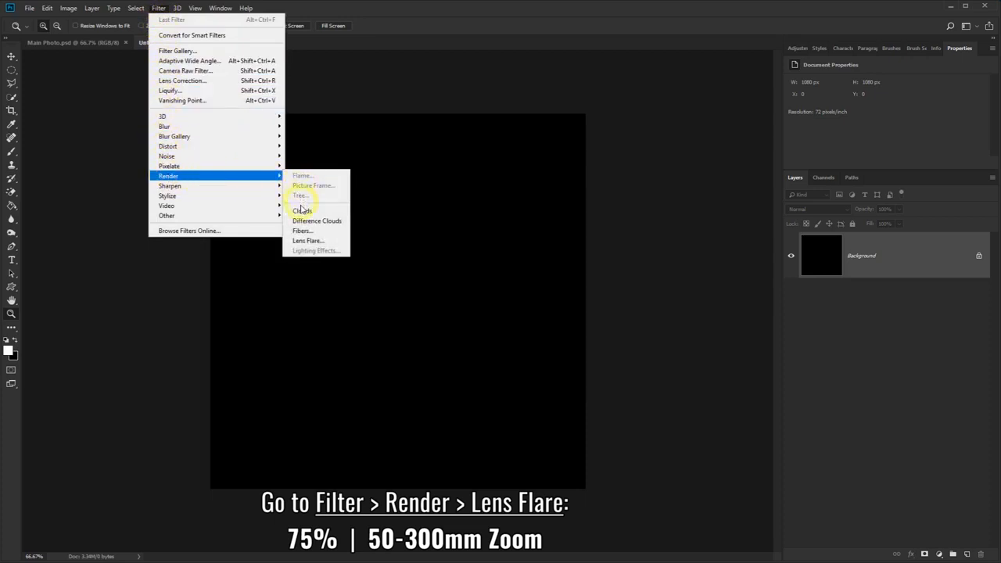
left_click(327, 245)
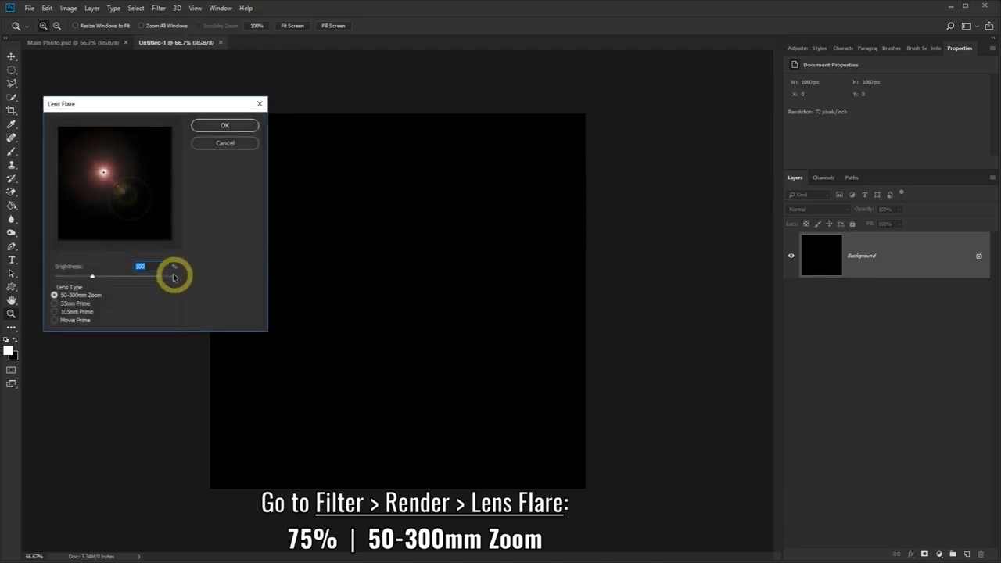
type("75")
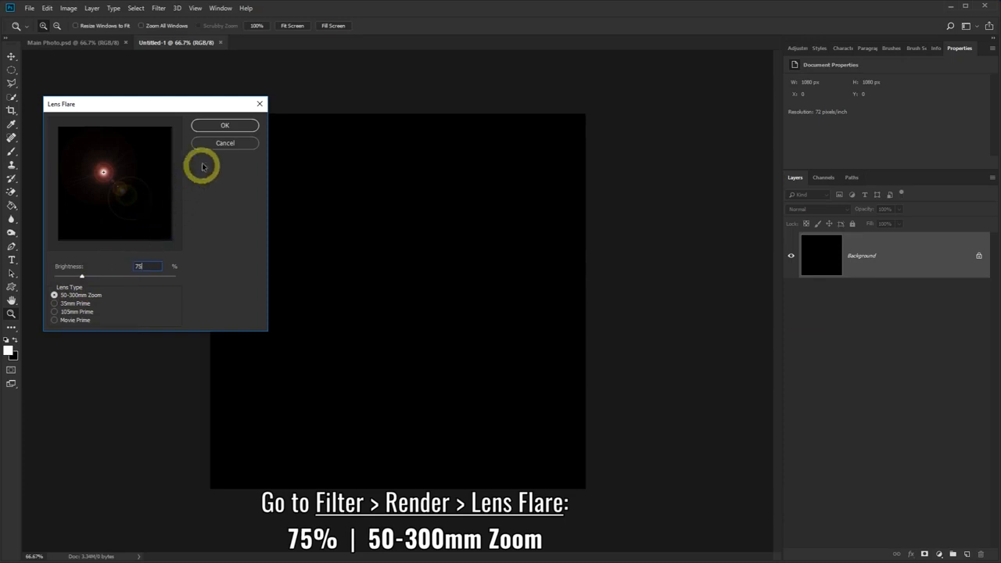
left_click(224, 126)
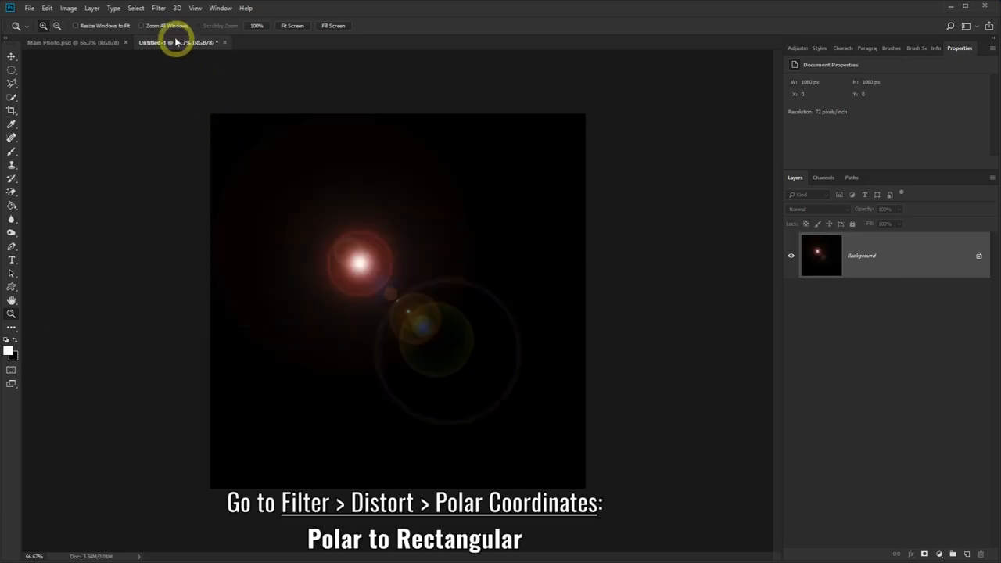
Distort the lens flare image with the Polar Coordinates filter set to Polar to Rectangular.
left_click(158, 9)
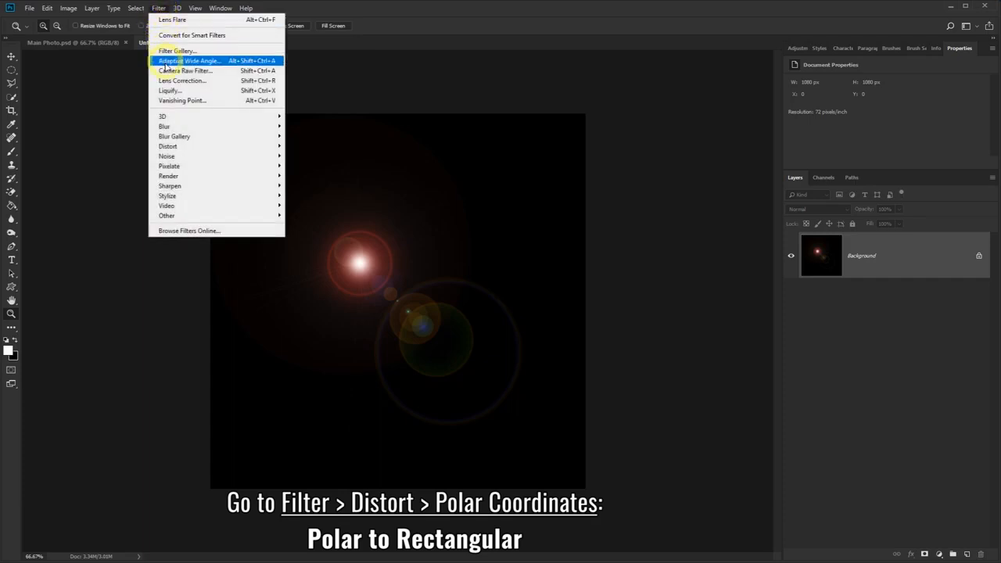
mouse_move(202, 147)
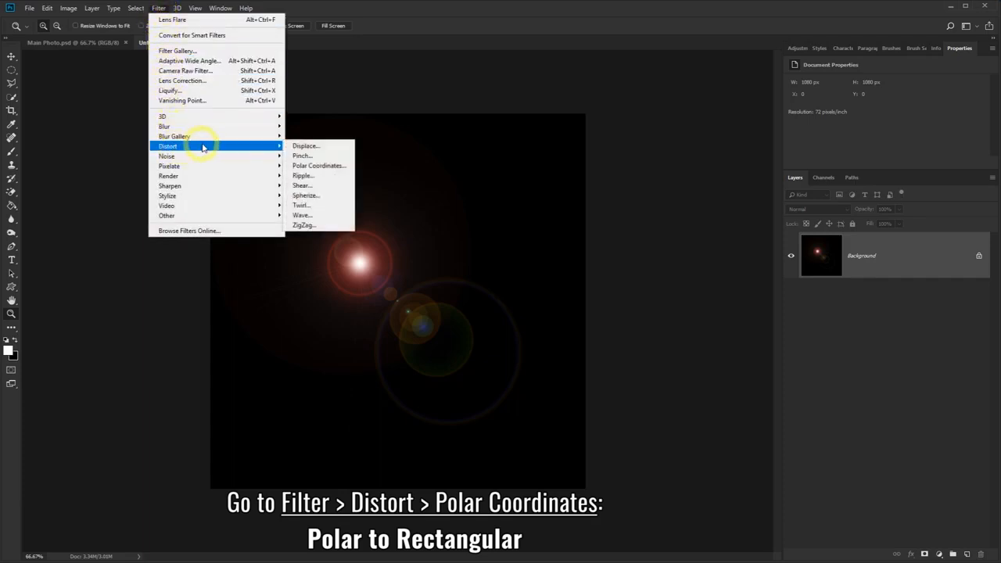
left_click(313, 167)
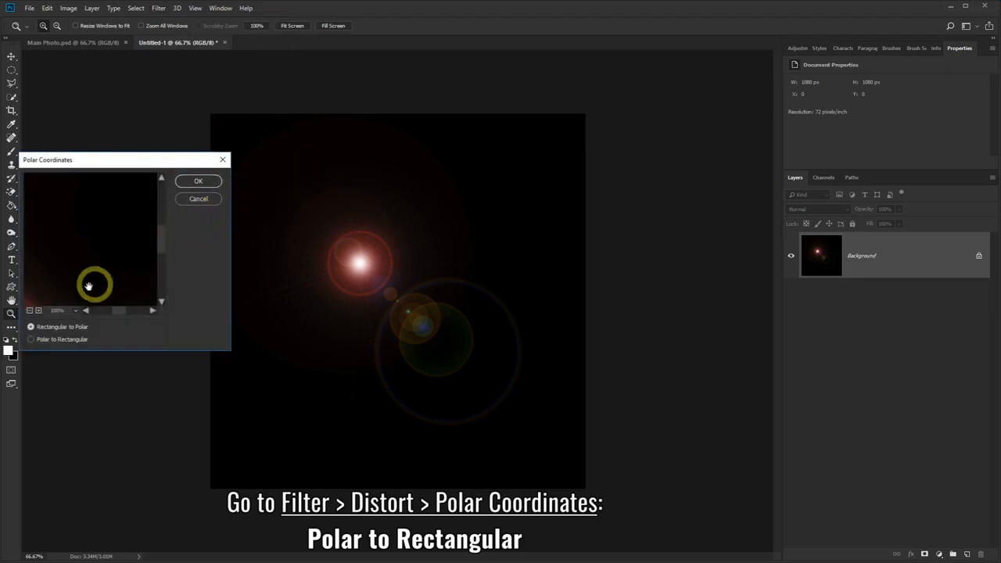
left_click(29, 310)
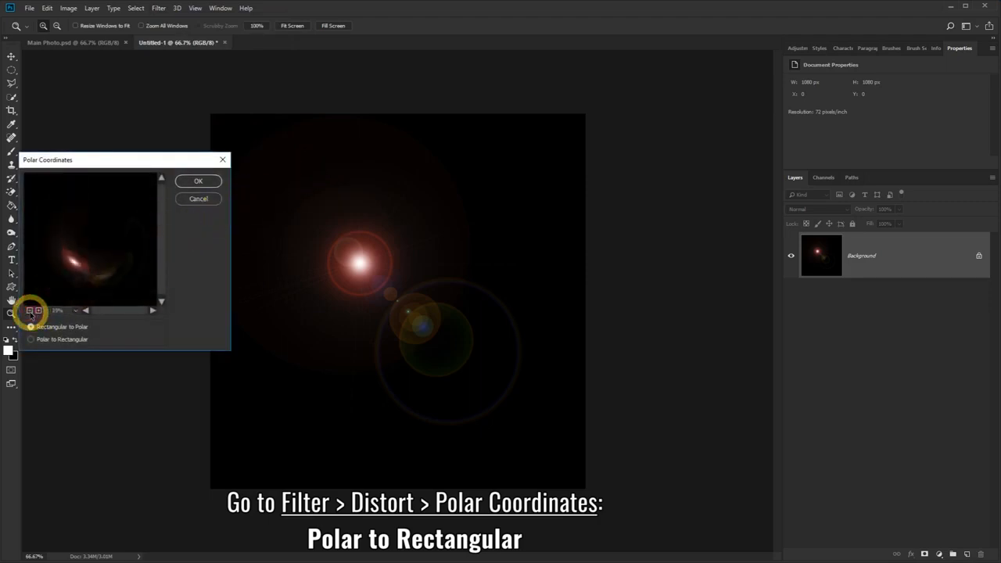
left_click(31, 339)
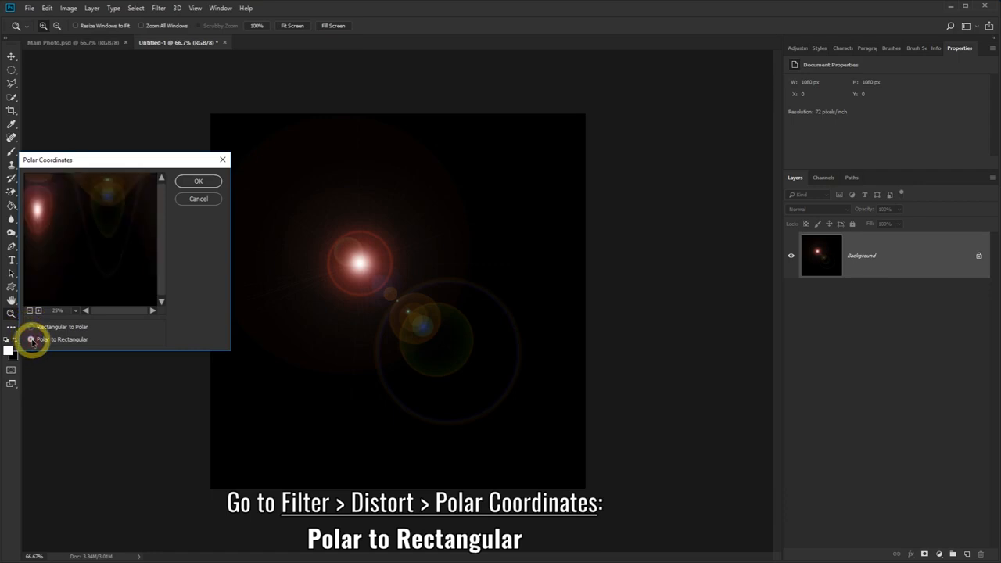
left_click(197, 186)
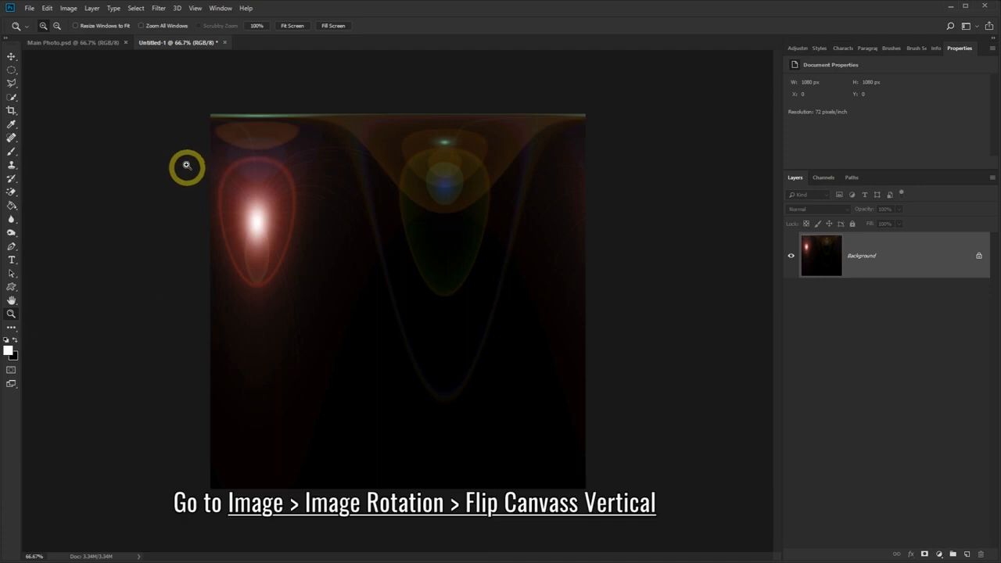
Flip the whole canvas of the distorted lens flare image vertically.
left_click(68, 10)
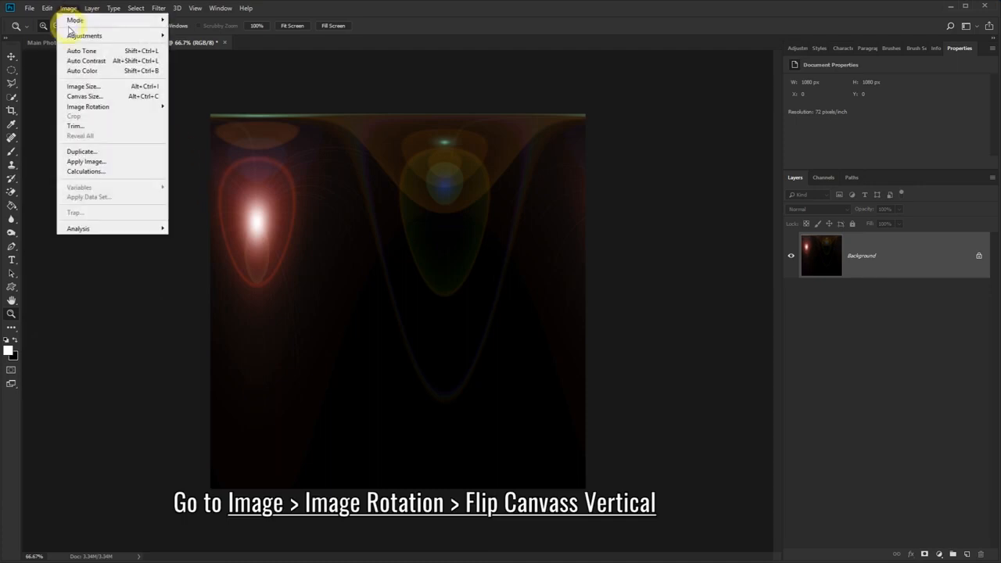
mouse_move(89, 109)
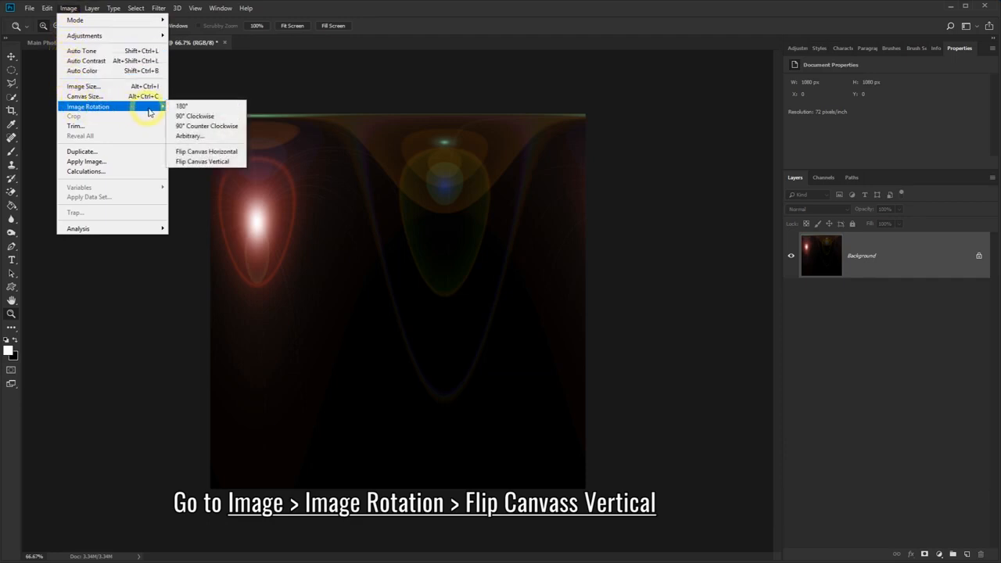
left_click(212, 162)
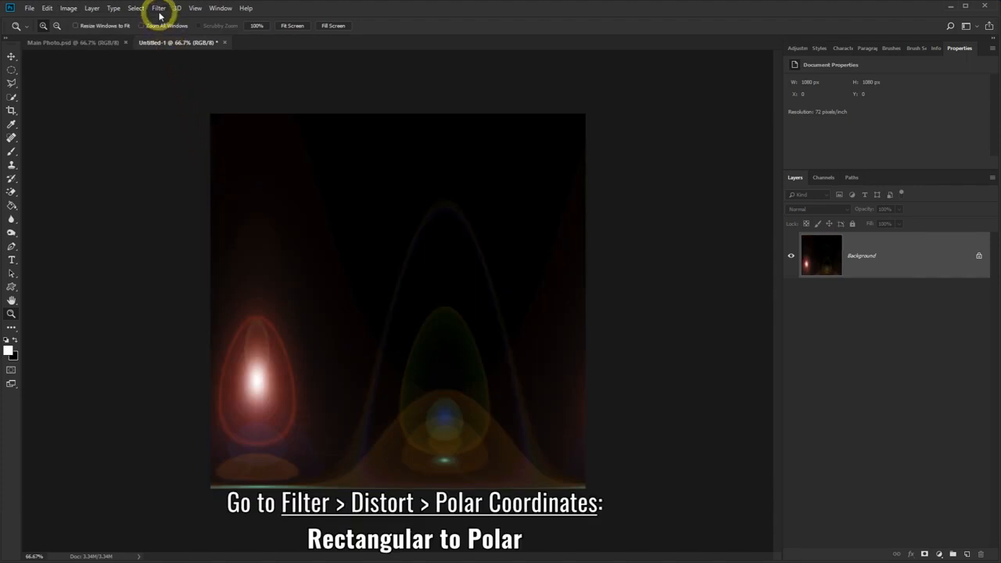
Apply the Polar Coordinates filter to the flipped image with the Rectangular to Polar option.
left_click(158, 10)
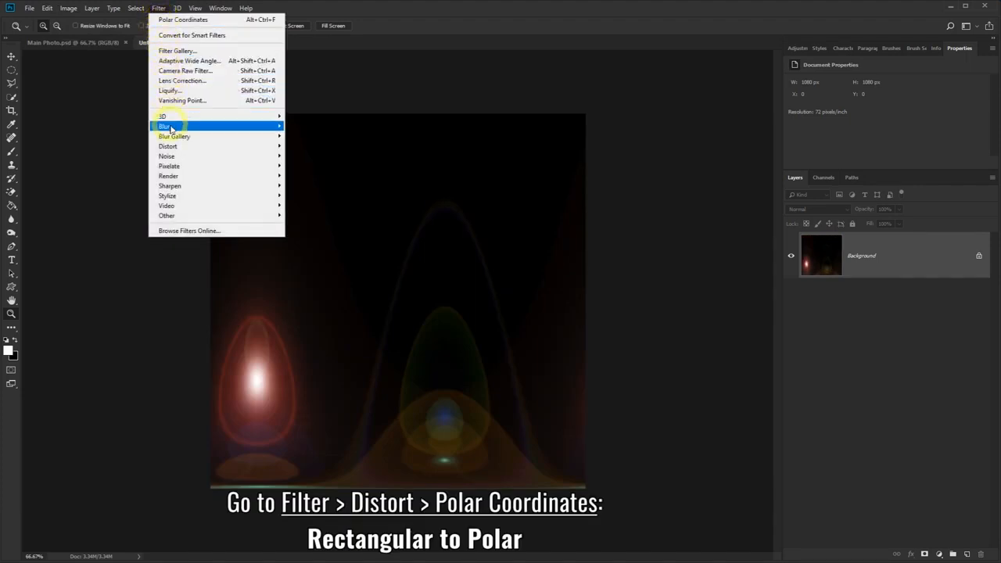
mouse_move(224, 147)
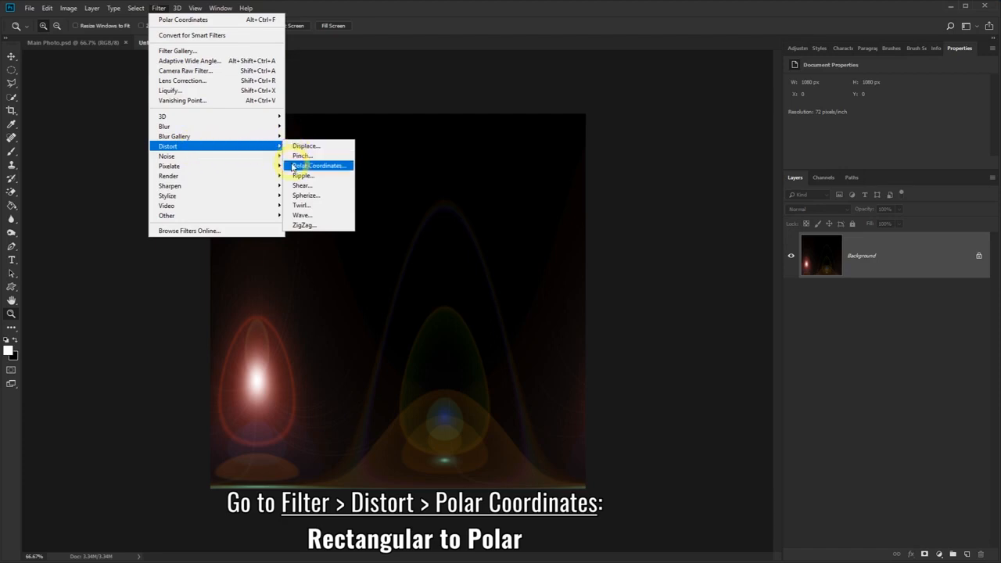
left_click(310, 167)
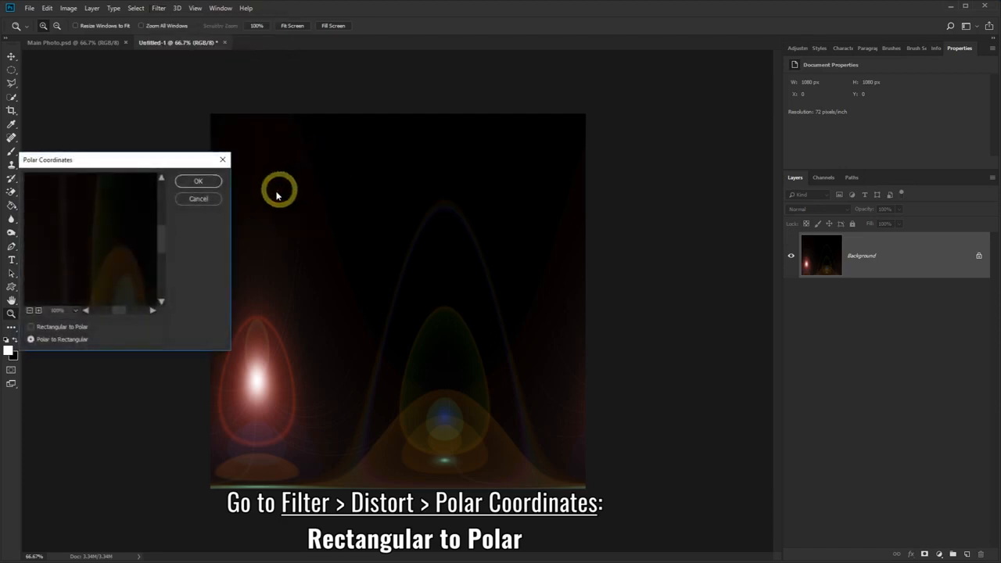
left_click(31, 327)
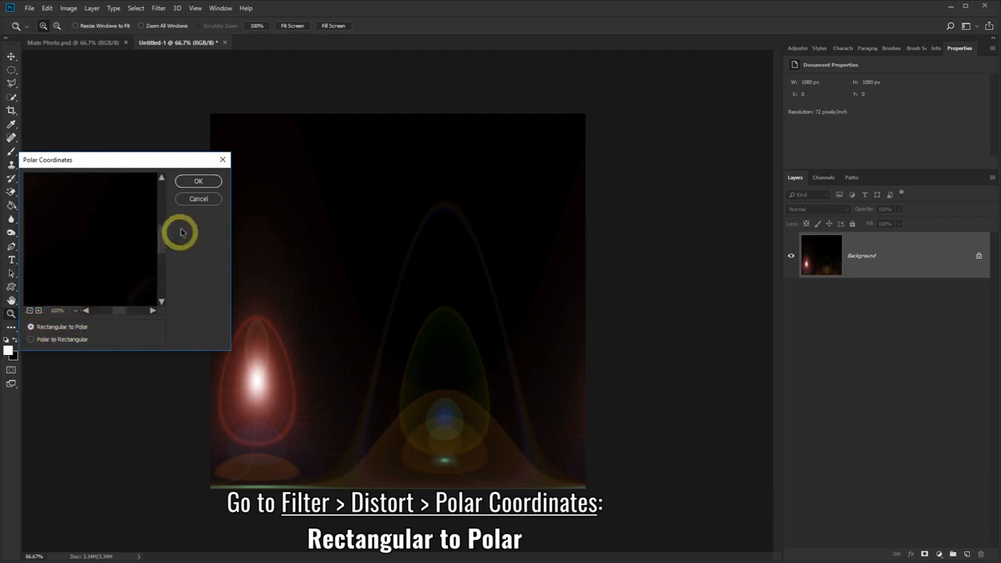
left_click(196, 182)
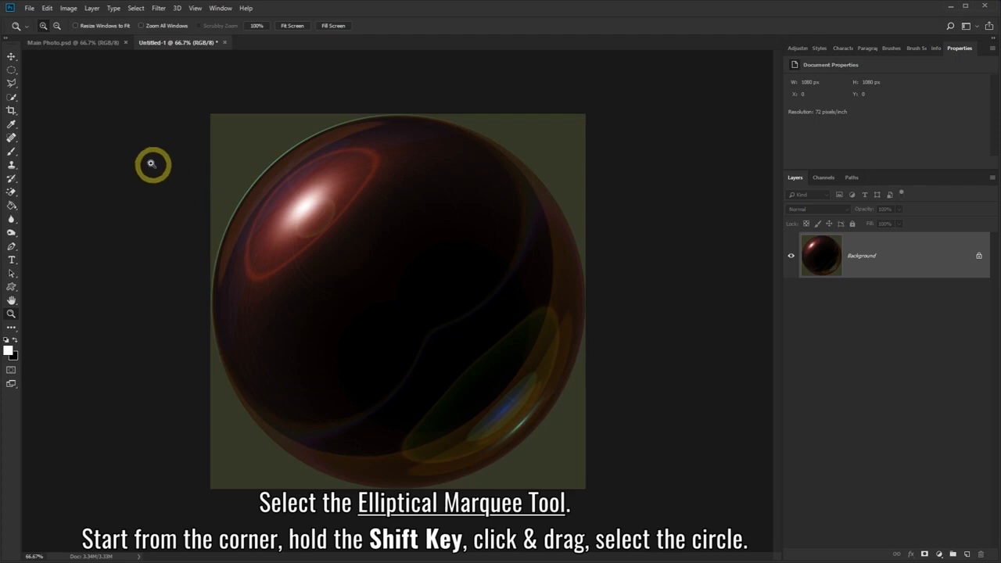
Select the bubble with a circular Elliptical Marquee, copy it to its own layer, and hide the Background layer.
left_click(11, 72)
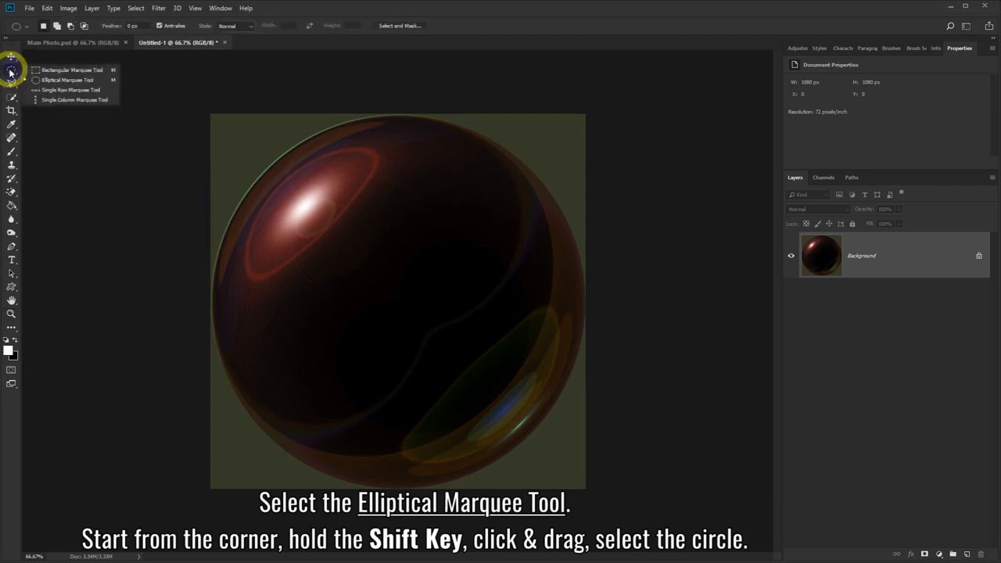
left_click(42, 81)
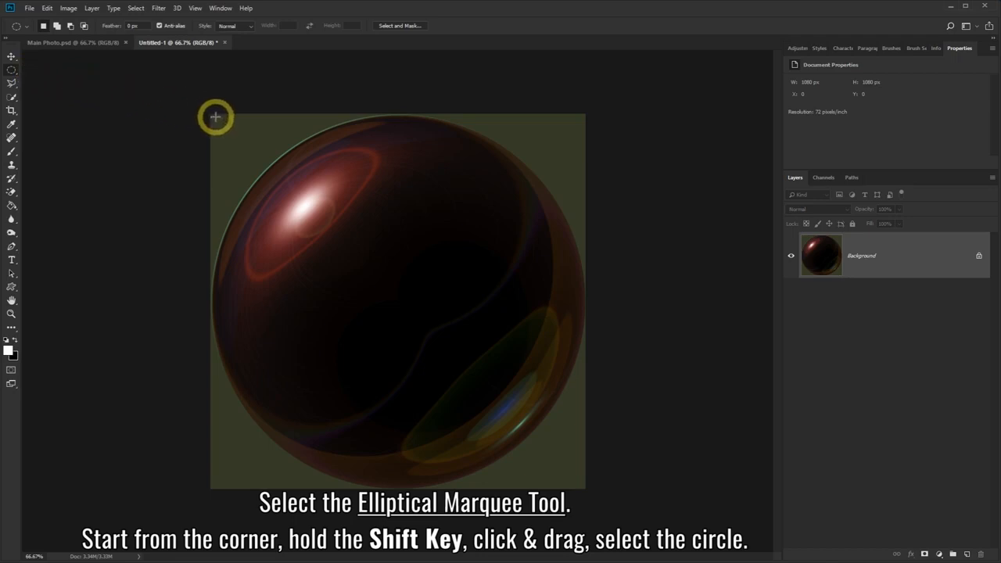
left_click_drag(213, 117, 602, 486)
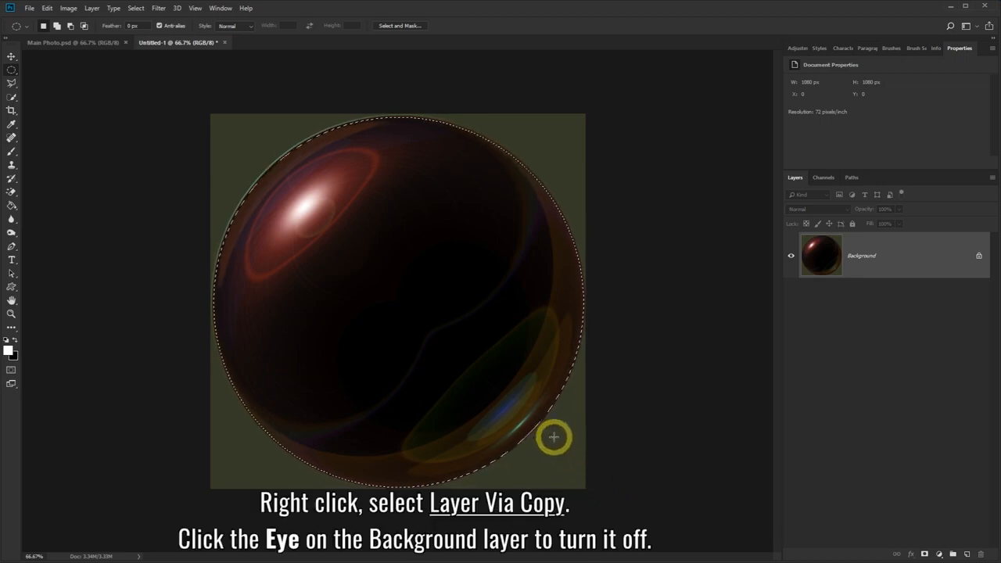
right_click(419, 284)
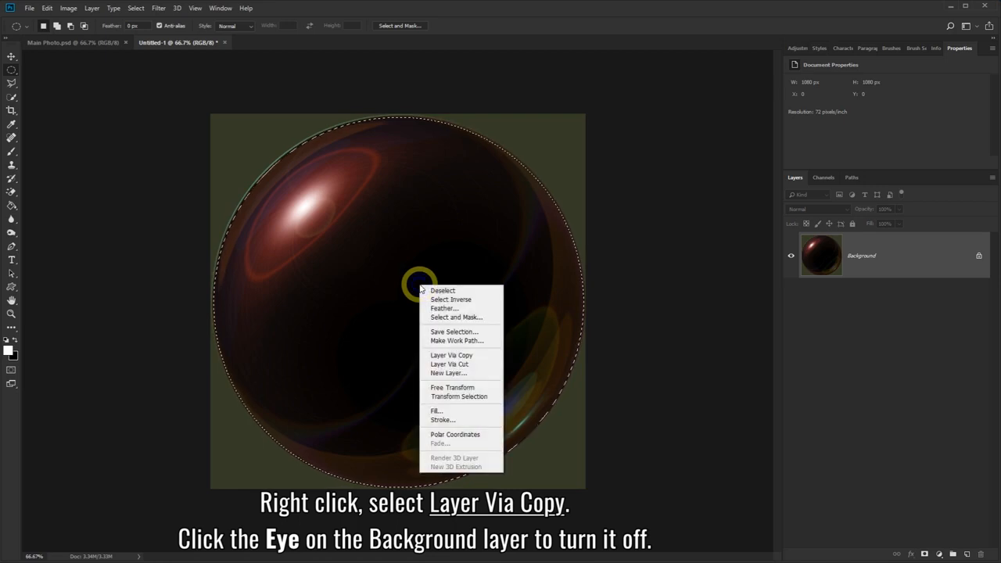
left_click(487, 355)
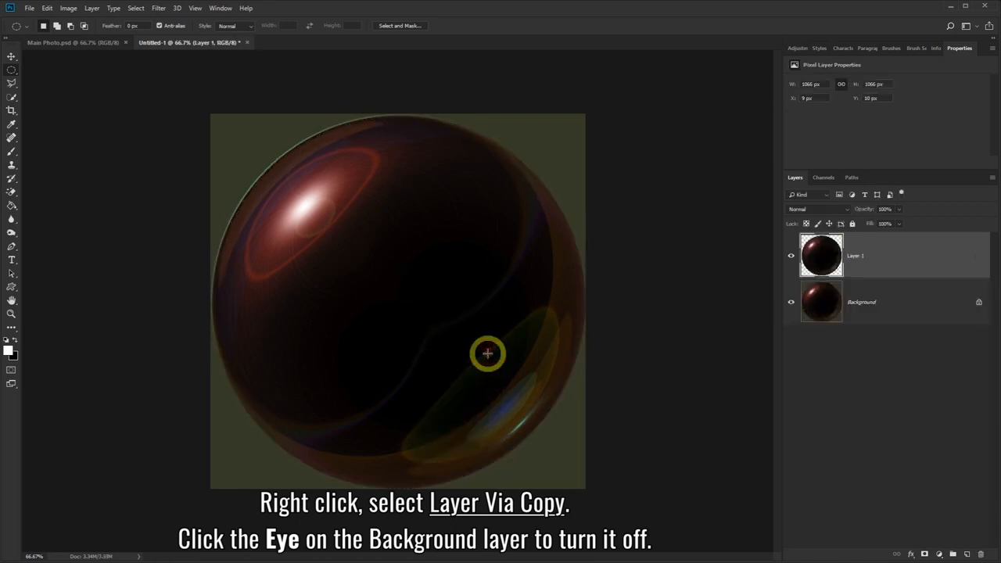
left_click(791, 303)
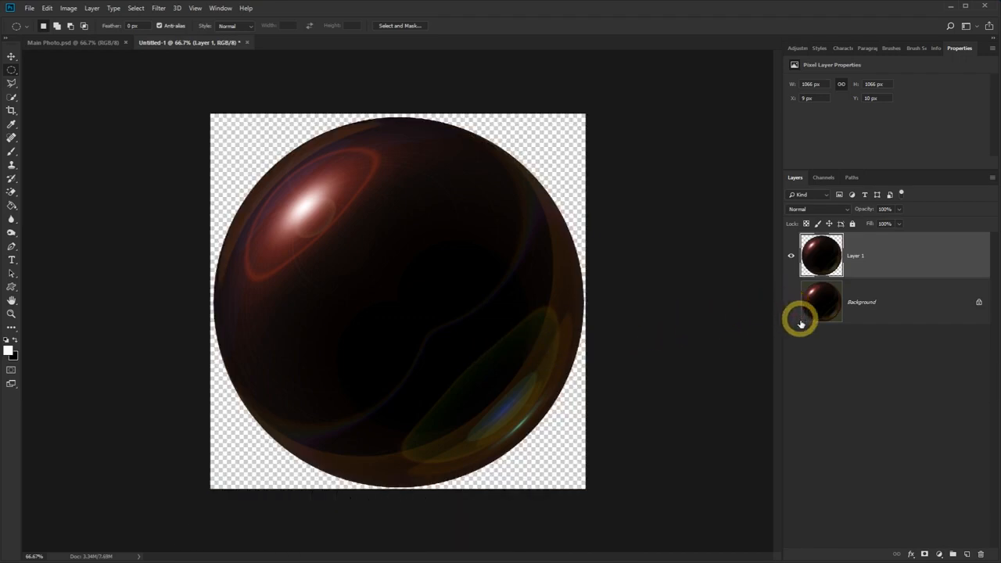
Add a Hue/Saturation adjustment layer above the bubble layer and set its hue to +180.
left_click(938, 553)
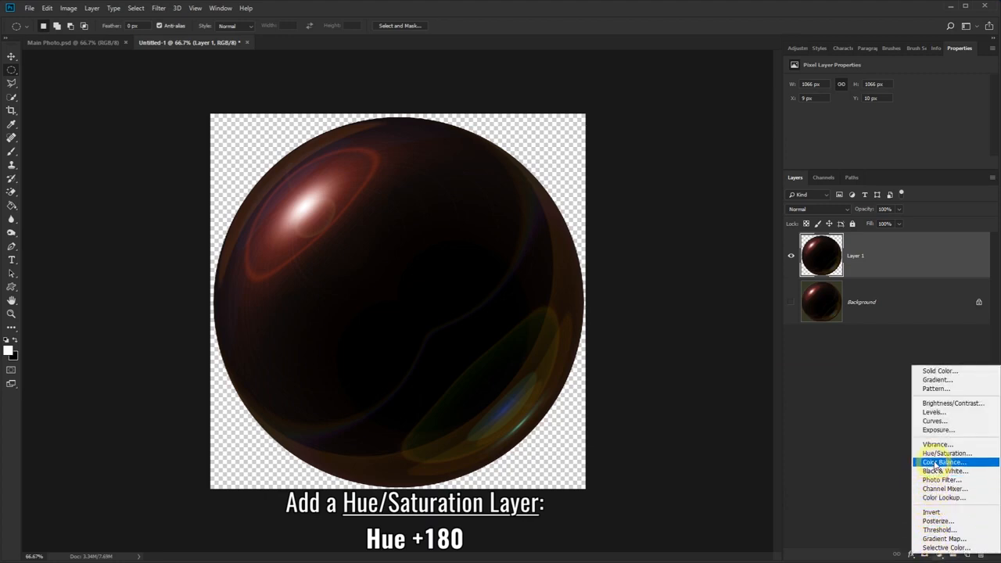
left_click(935, 453)
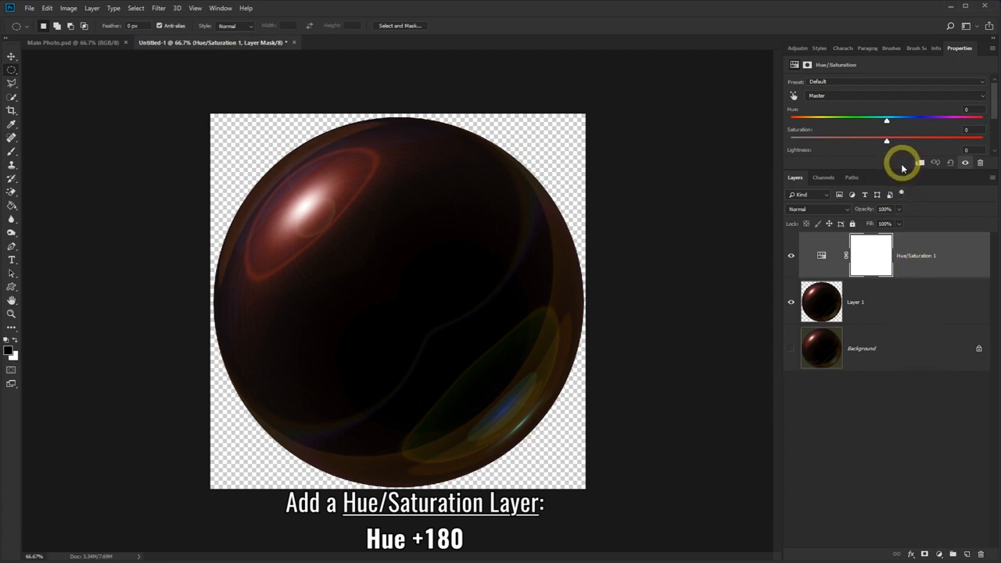
left_click_drag(899, 170, 907, 239)
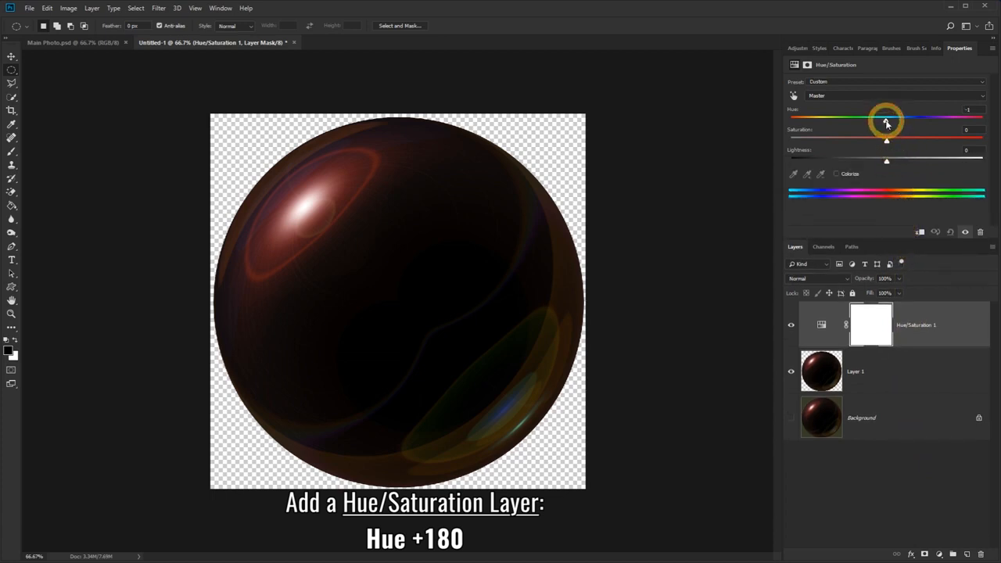
left_click_drag(885, 123, 983, 123)
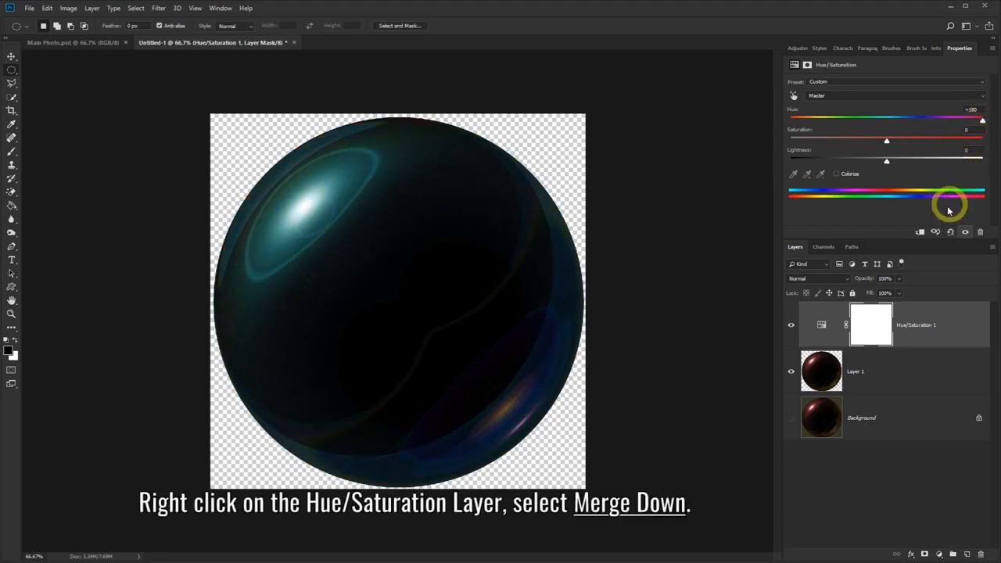
Merge the Hue/Saturation adjustment layer down into the bubble layer.
left_click_drag(906, 238, 910, 168)
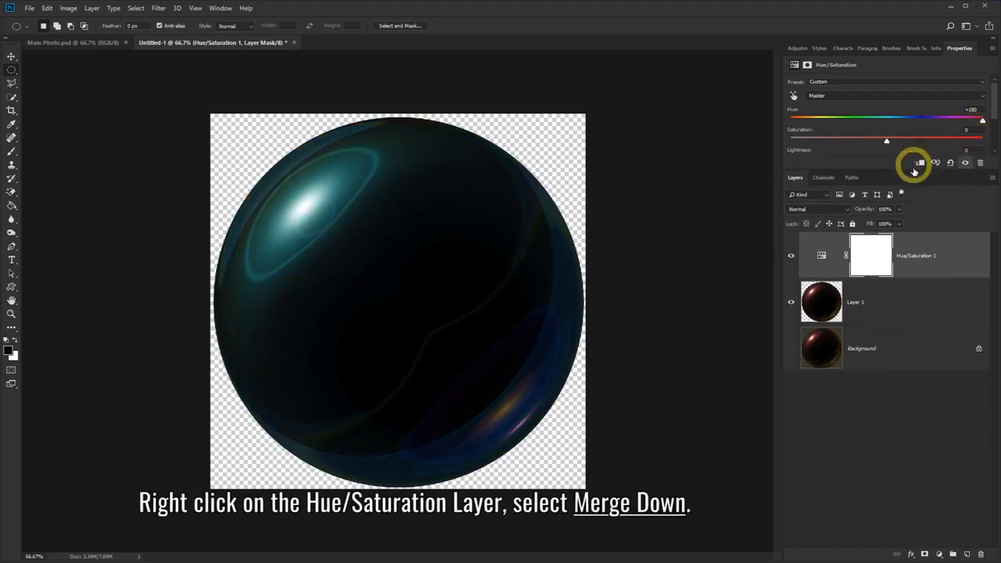
right_click(911, 237)
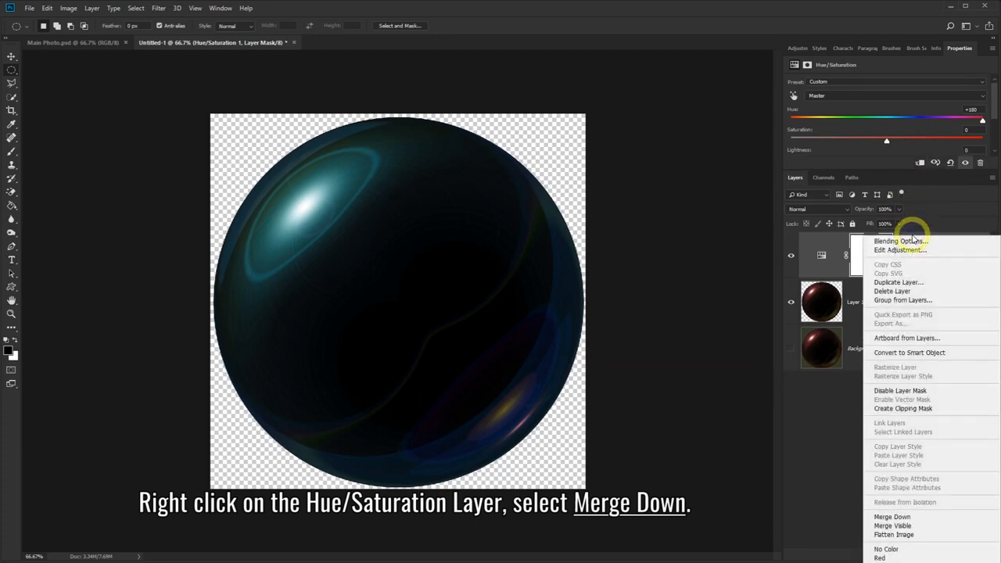
left_click(911, 518)
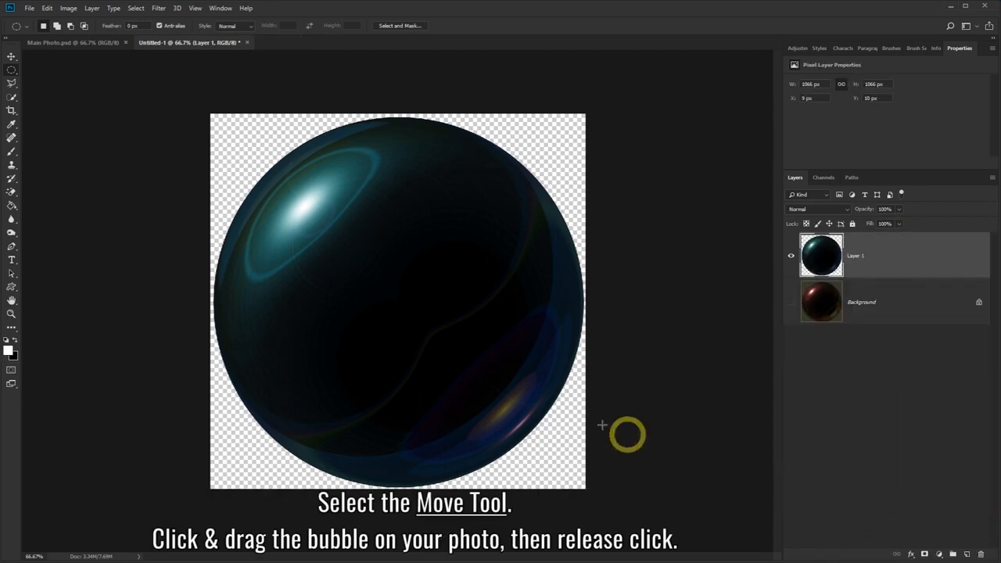
Move the bubble layer into the Main Photo document over the couple and set its blending mode to Linear Dodge (Add).
left_click(12, 57)
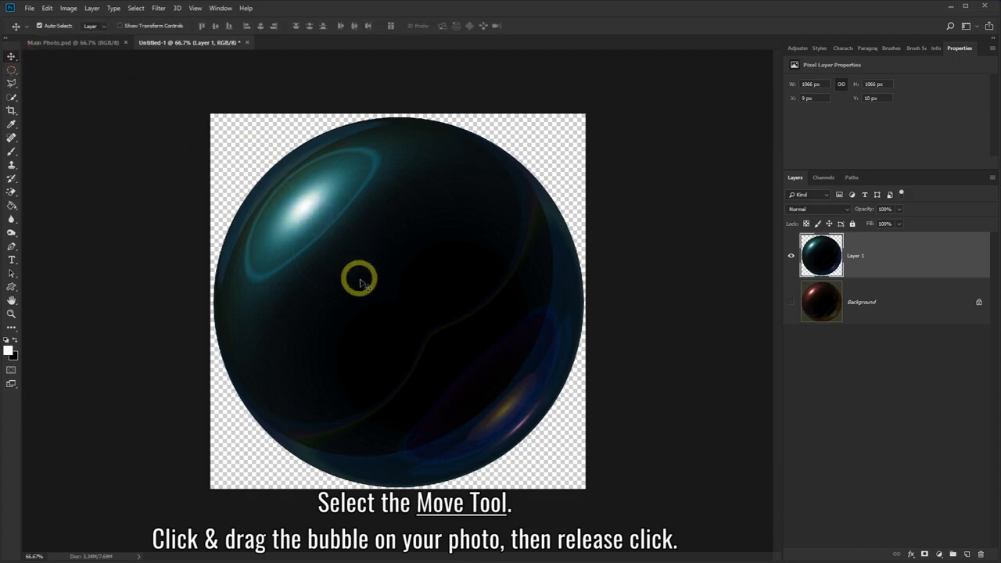
left_click_drag(380, 292, 351, 272)
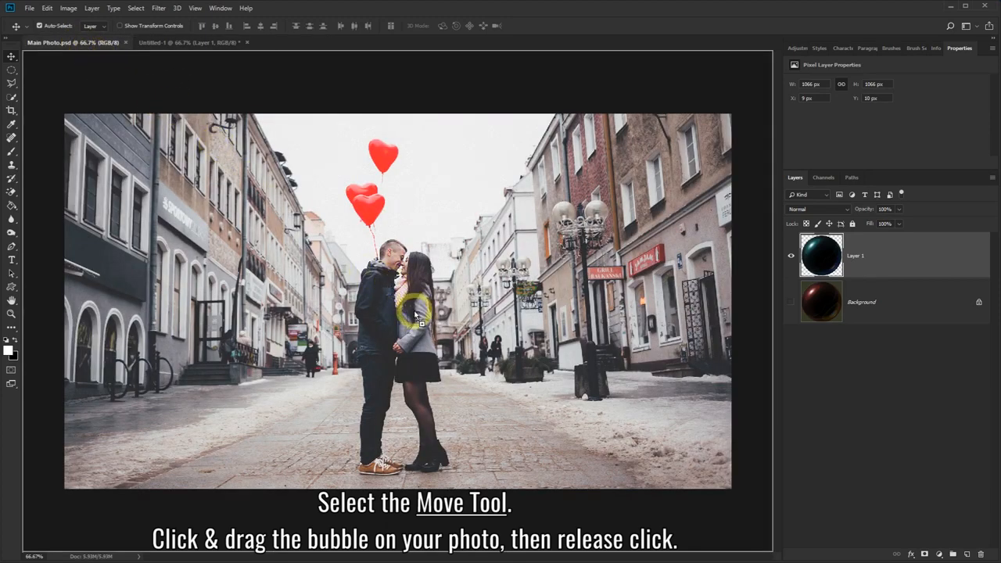
left_click_drag(415, 313, 414, 309)
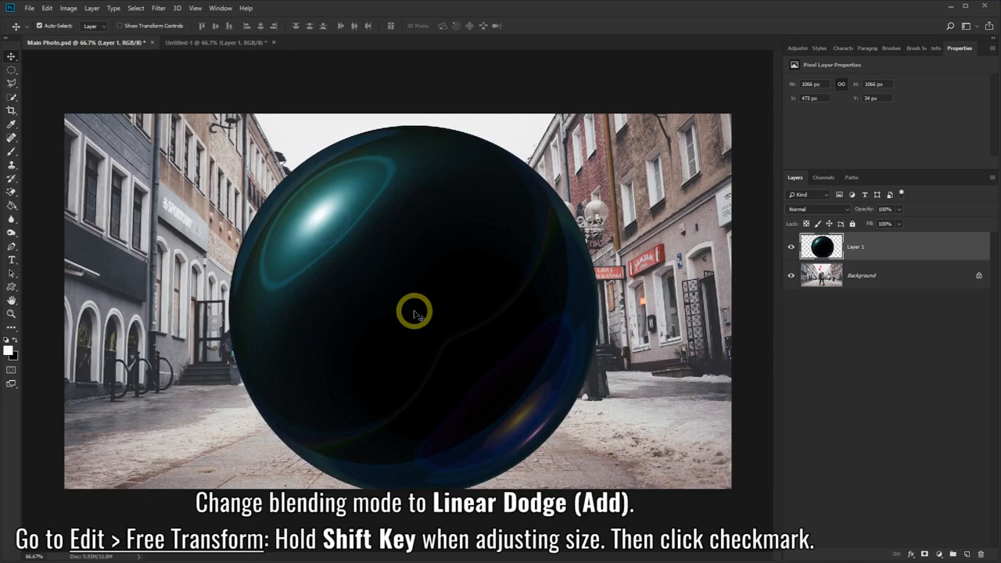
left_click(848, 212)
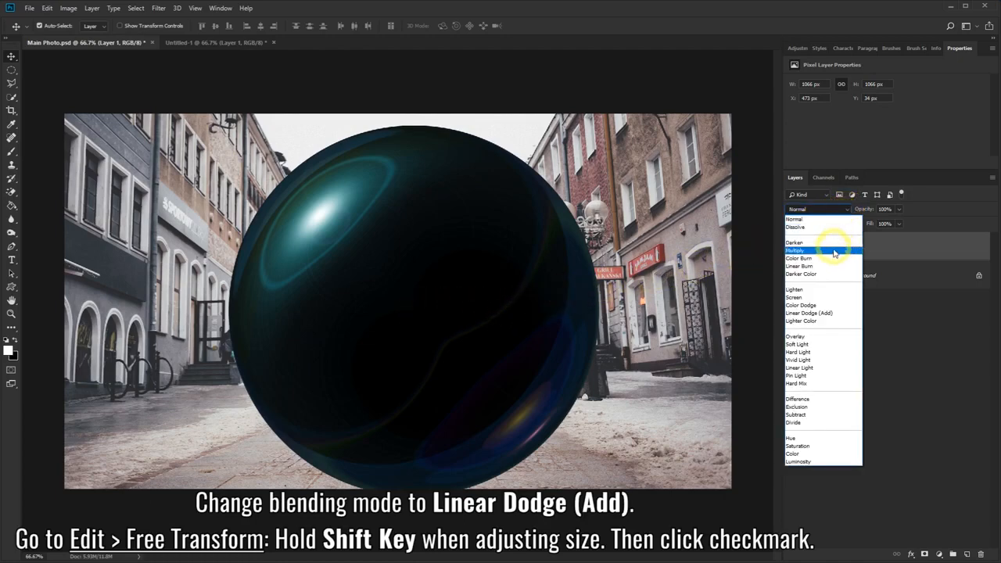
left_click(805, 312)
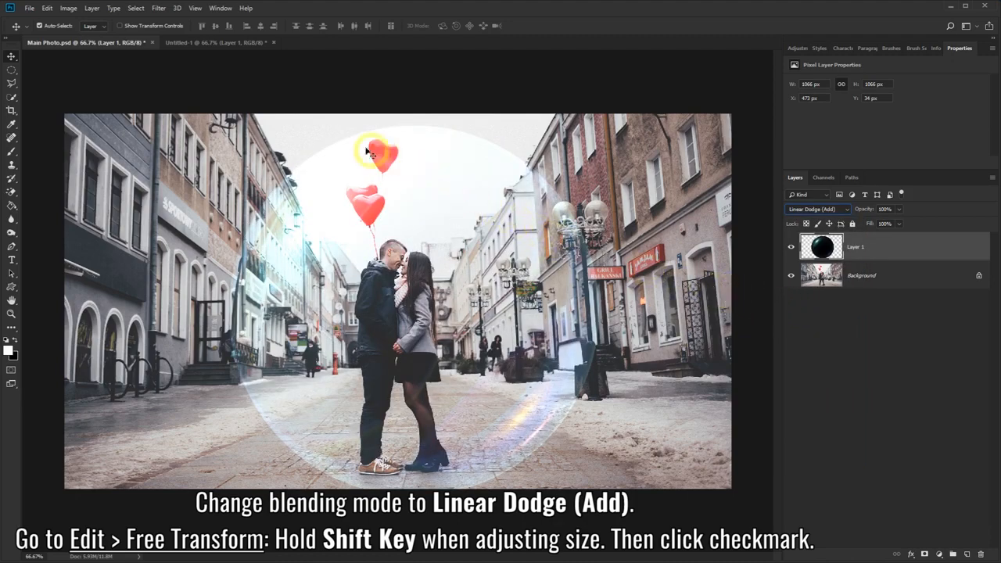
Scale the bubble proportionally to about 514 px wide with Free Transform and position it around the street lamp beside the couple.
left_click(48, 8)
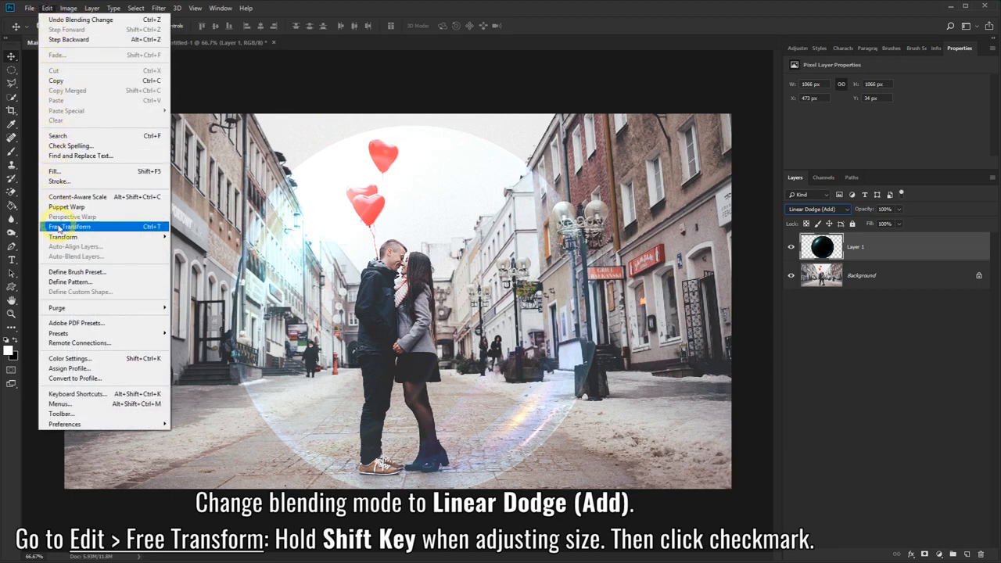
left_click(95, 229)
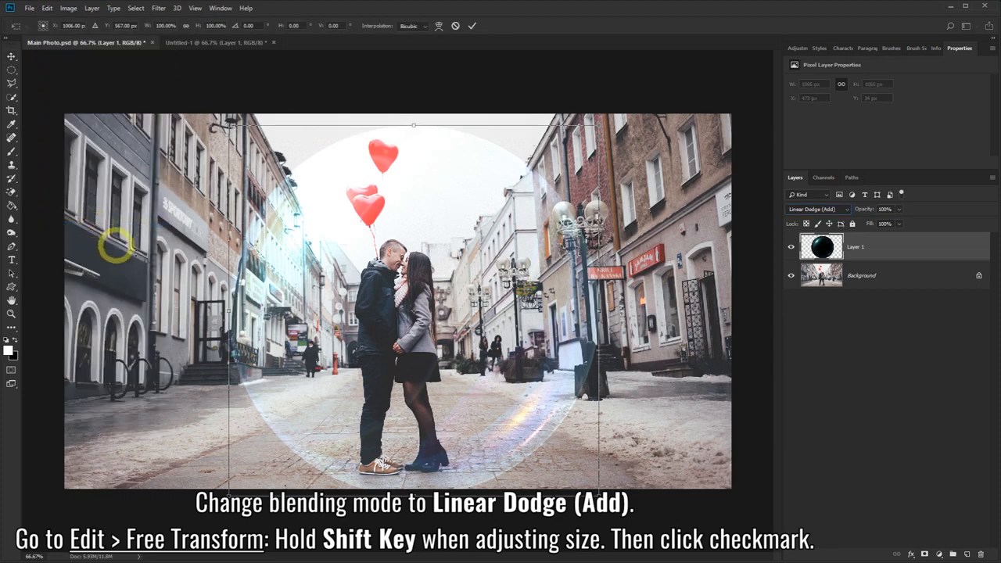
left_click_drag(227, 491, 363, 434)
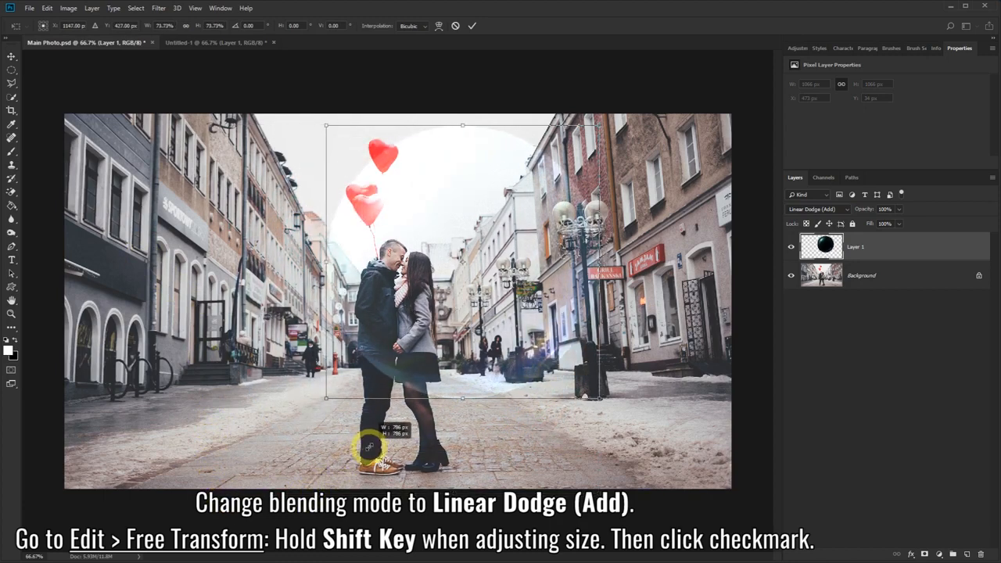
left_click_drag(440, 332, 543, 326)
left_click_drag(432, 391, 525, 341)
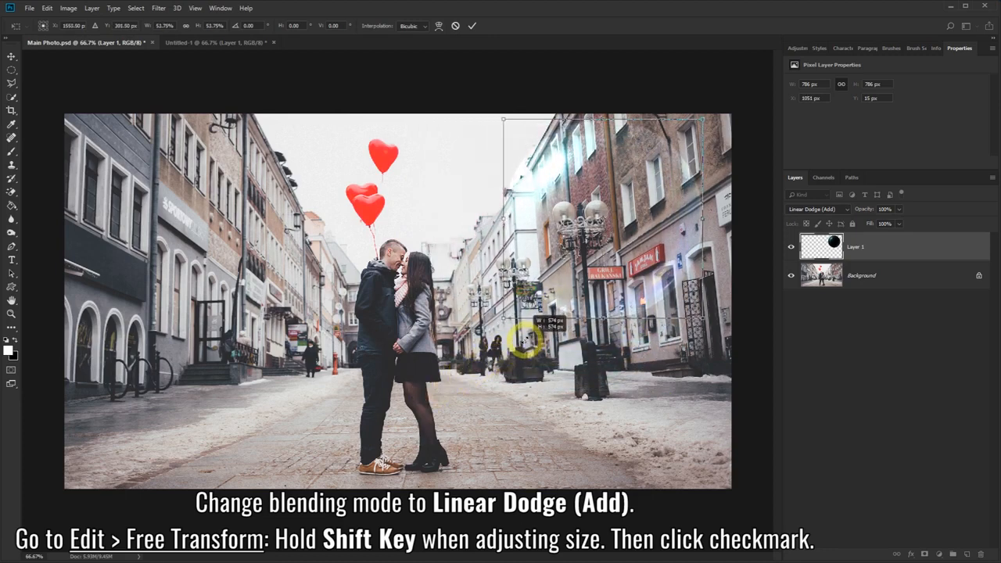
left_click_drag(626, 224, 603, 229)
left_click_drag(473, 332, 495, 313)
left_click_drag(622, 238, 615, 248)
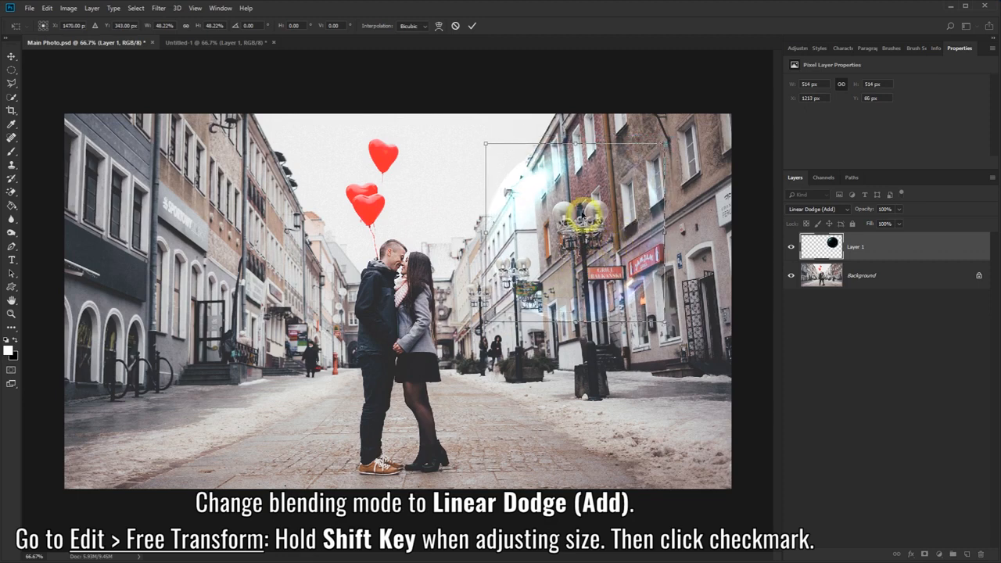
left_click(472, 28)
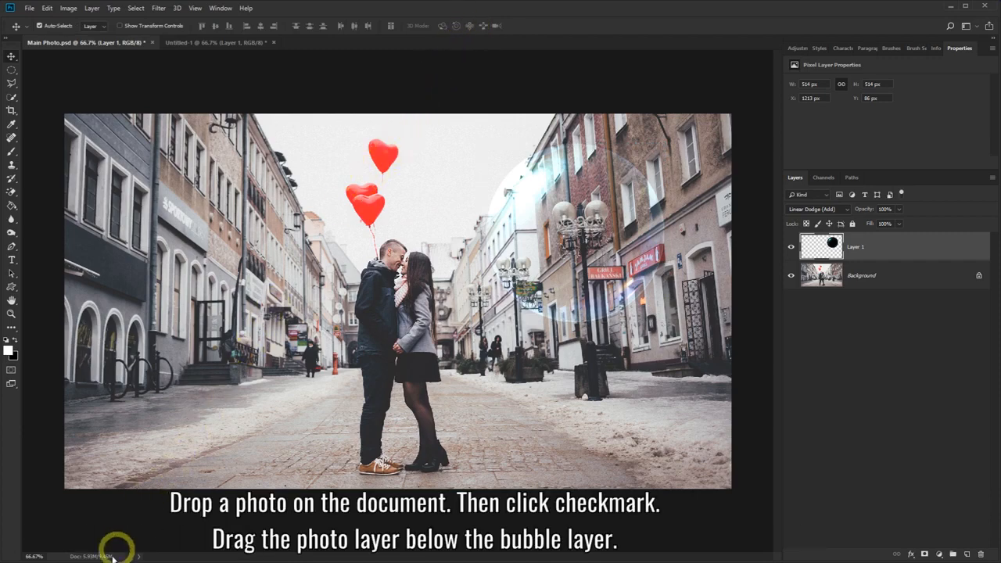
Place Photo 1 from the Photos folder into the document at its default size and move its layer below the bubble layer.
key("alt+Tab")
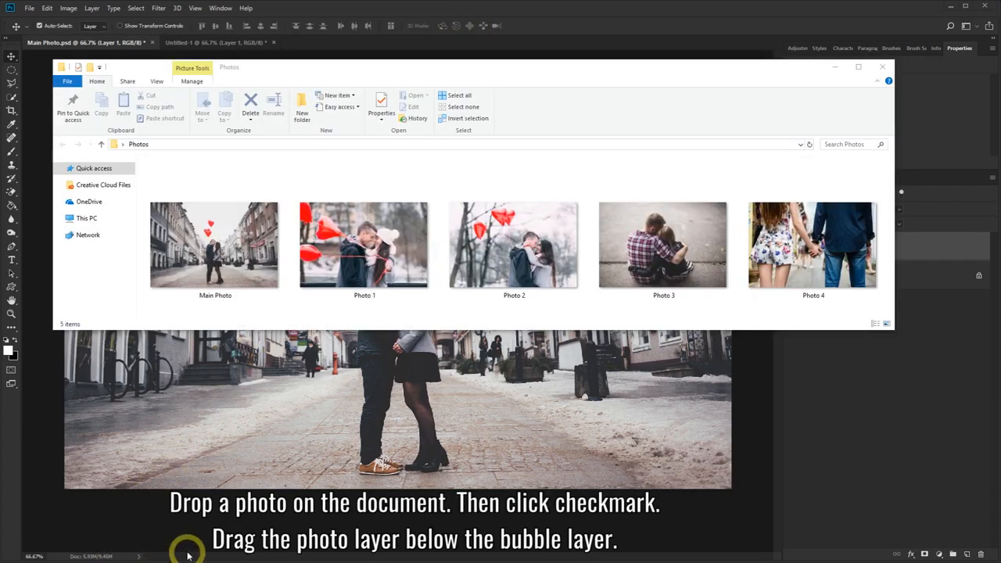
left_click(367, 249)
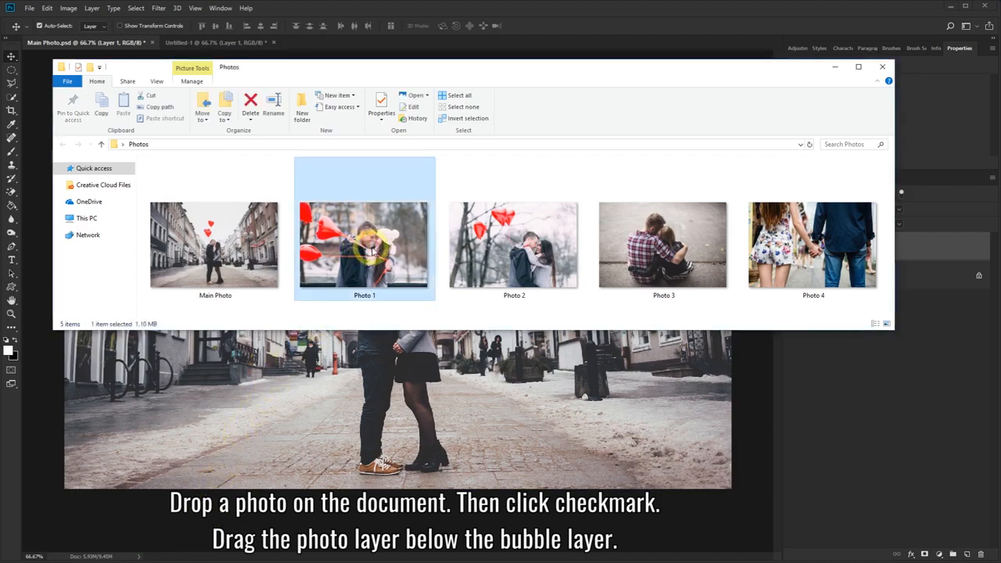
left_click_drag(371, 244, 421, 349)
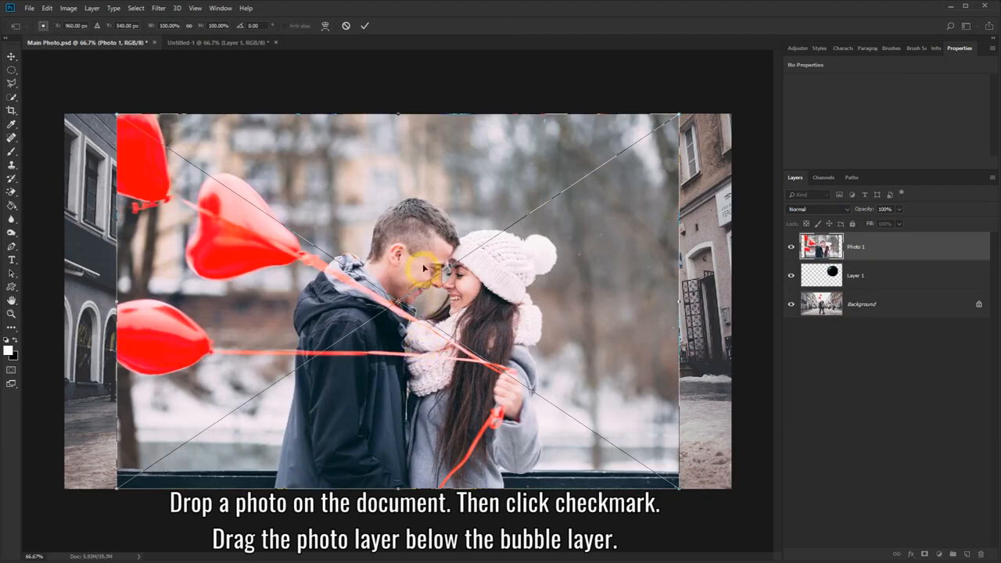
left_click(365, 26)
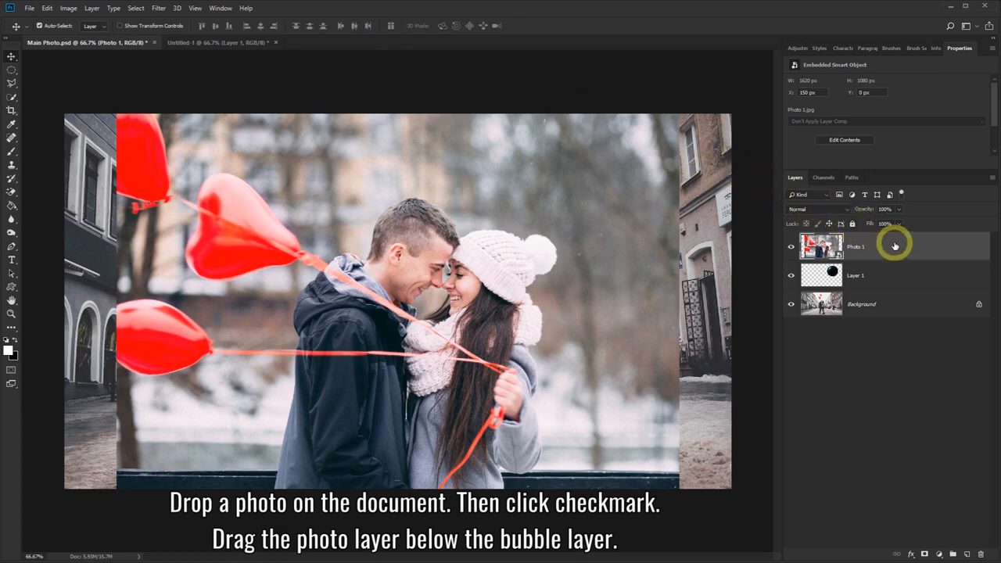
left_click_drag(894, 247, 896, 267)
left_click_drag(897, 279, 896, 278)
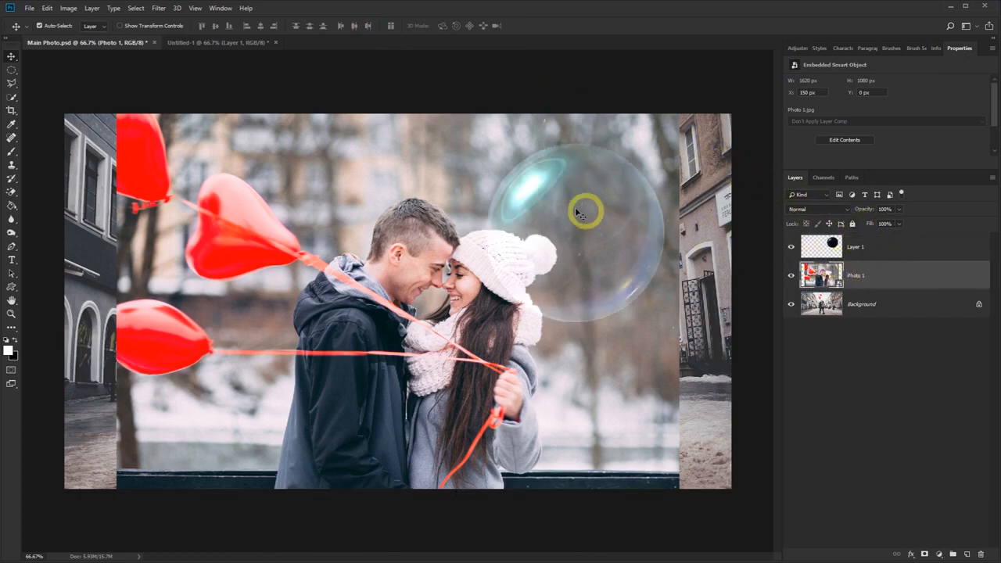
Scale Photo 1 proportionally to about 71% with Free Transform and position it so the couple's faces sit inside the bubble.
left_click(48, 8)
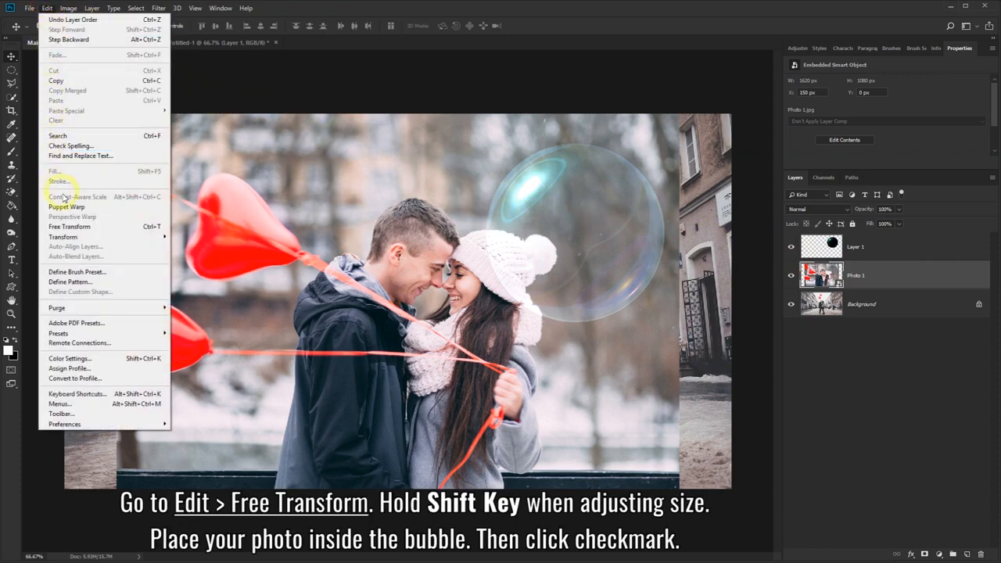
left_click(99, 229)
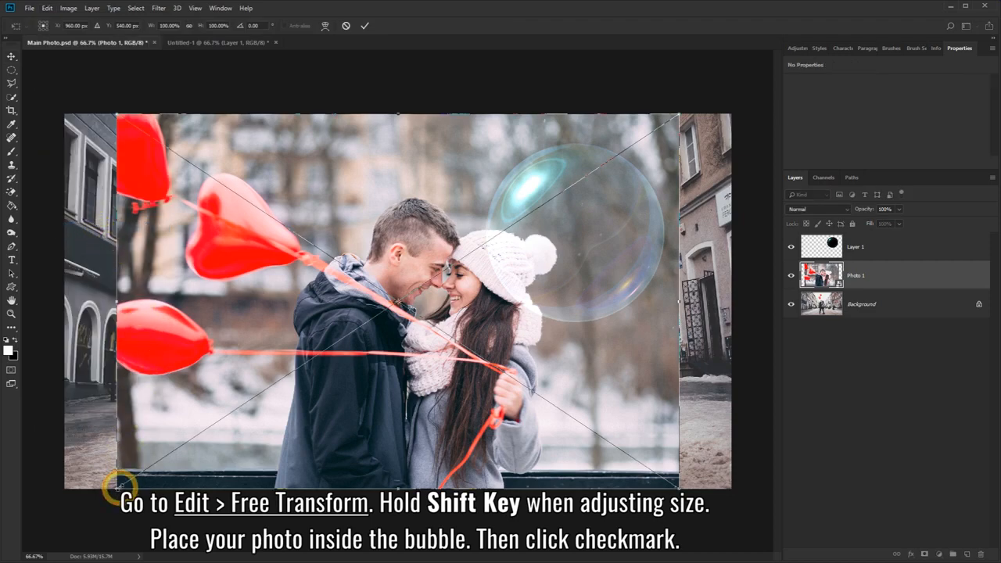
left_click_drag(116, 487, 365, 383)
left_click_drag(430, 317, 476, 305)
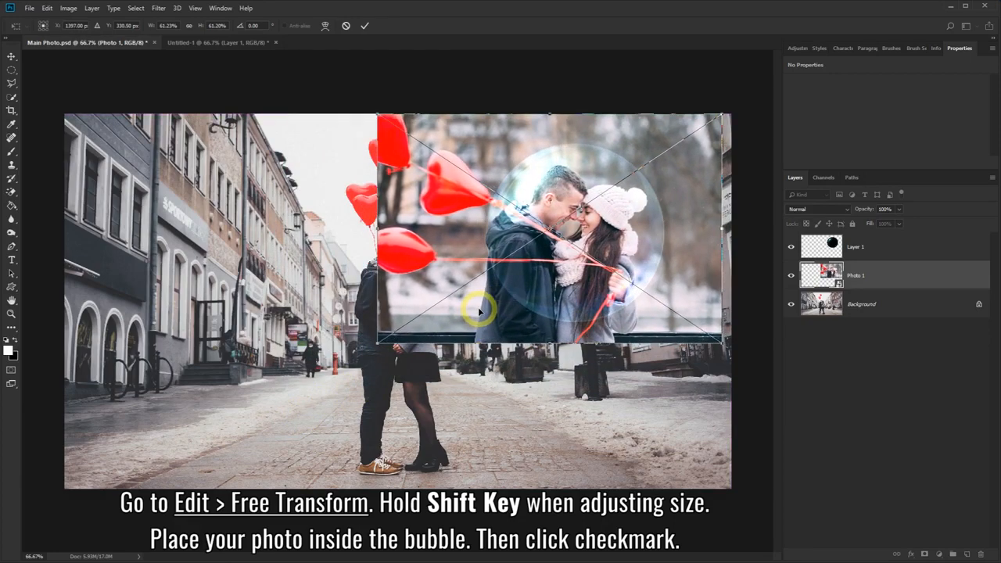
left_click_drag(378, 344, 322, 381)
left_click_drag(399, 347, 441, 335)
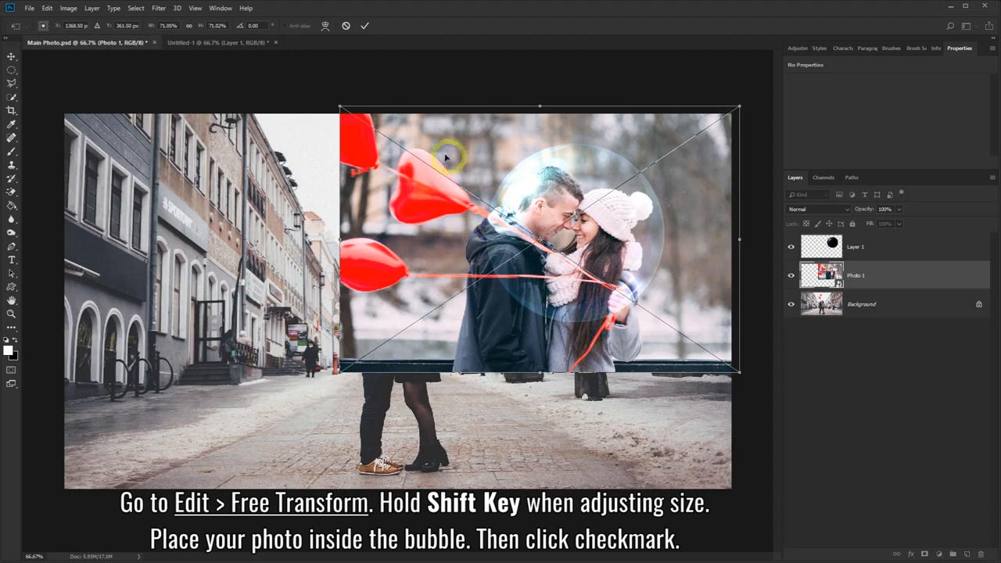
left_click(364, 29)
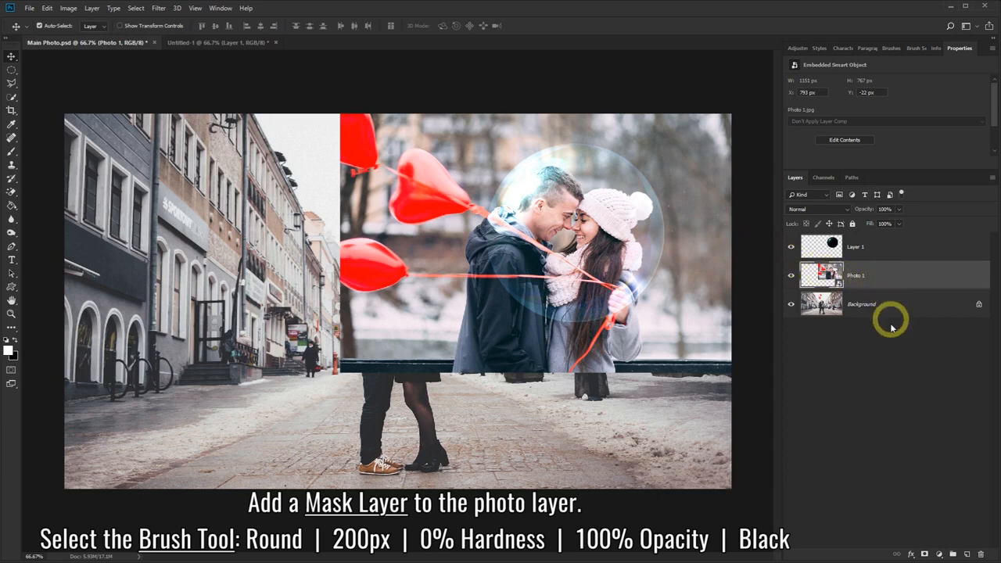
Add a layer mask to the Photo 1 layer and set up a 200 px soft round brush with black as the foreground color.
left_click(925, 554)
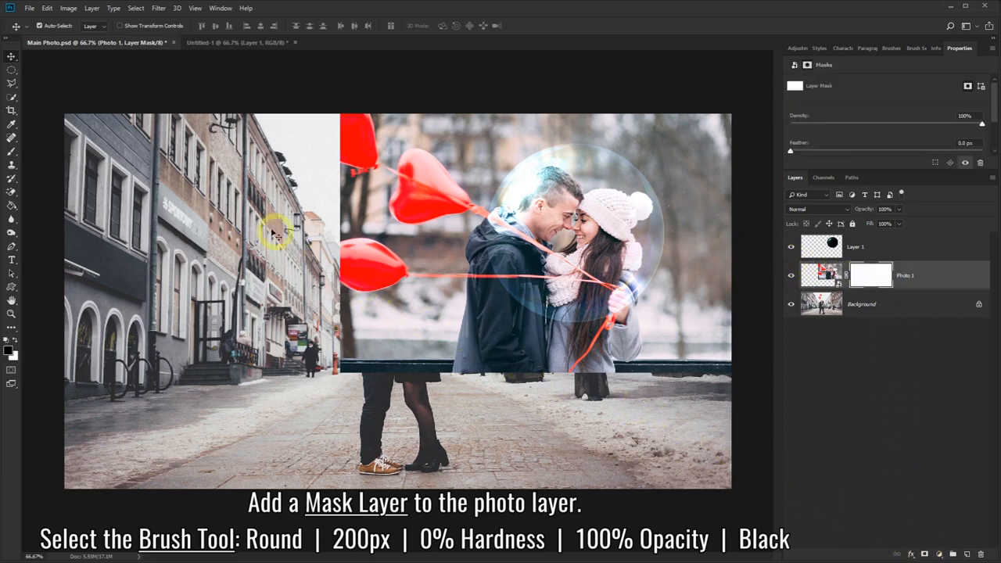
left_click(11, 151)
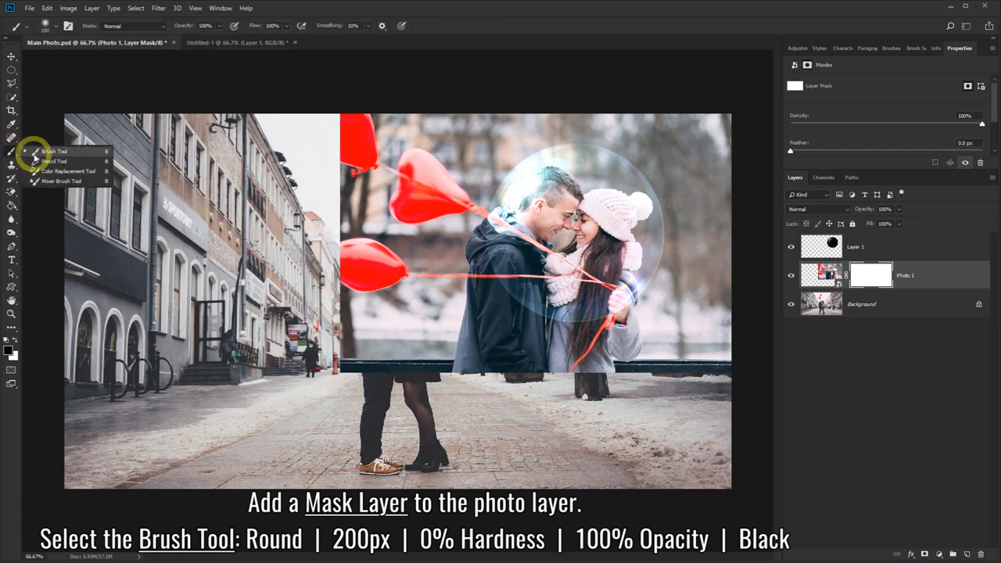
left_click(38, 153)
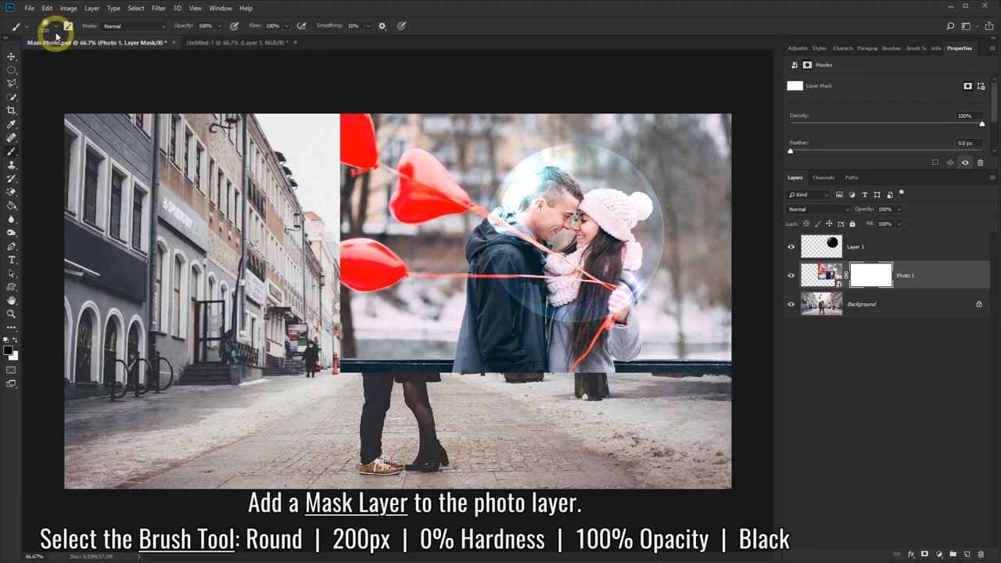
left_click(56, 28)
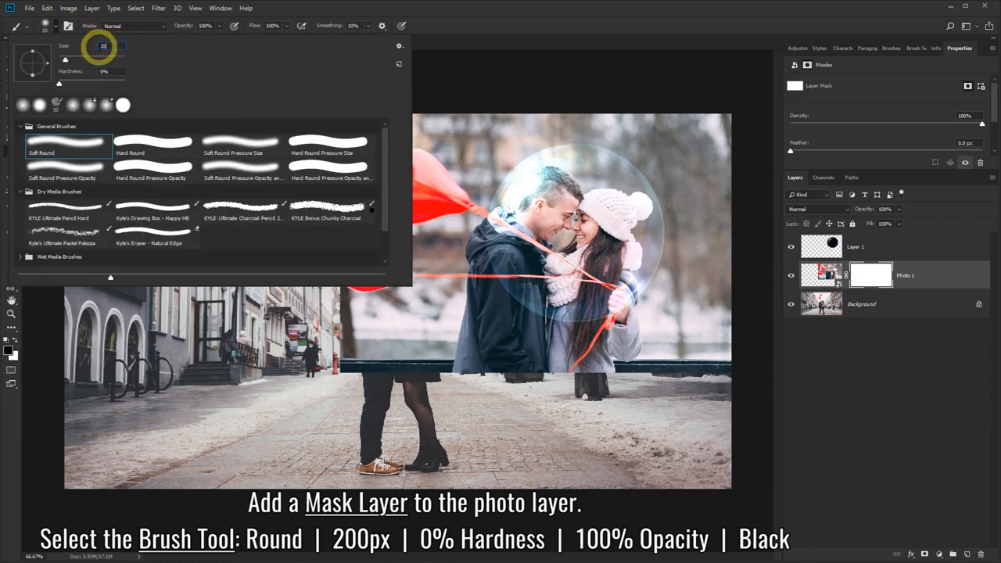
type("0")
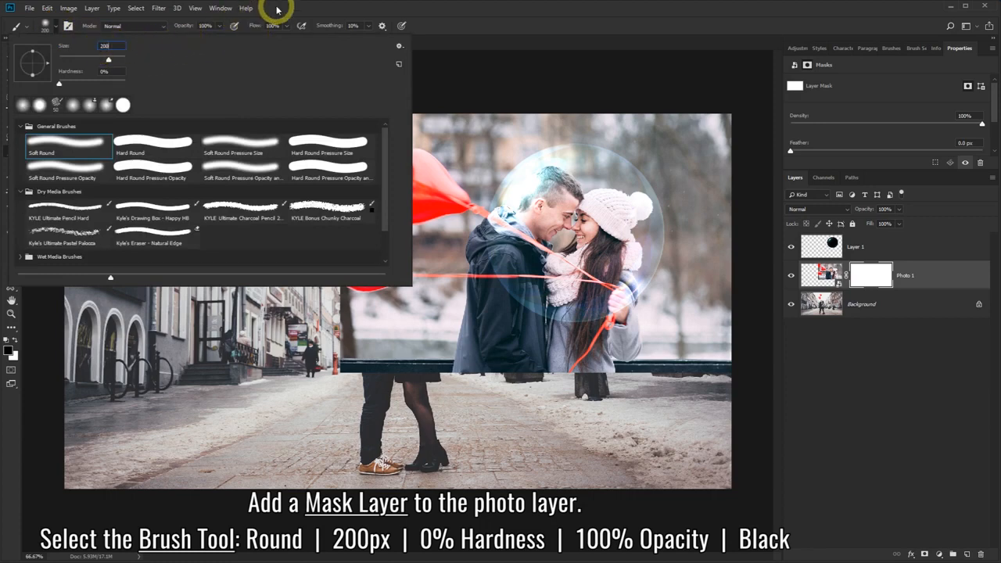
key("Return")
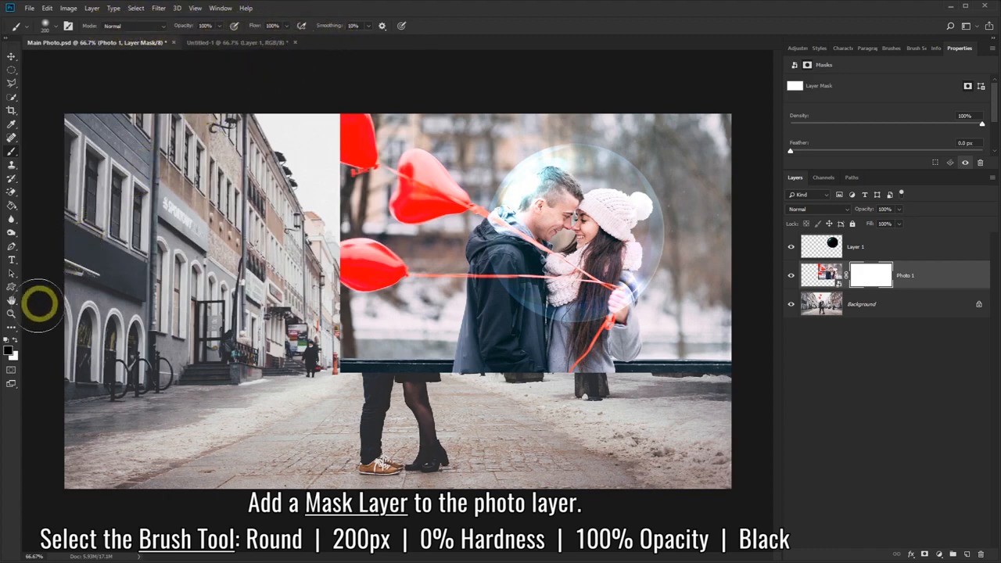
left_click(9, 349)
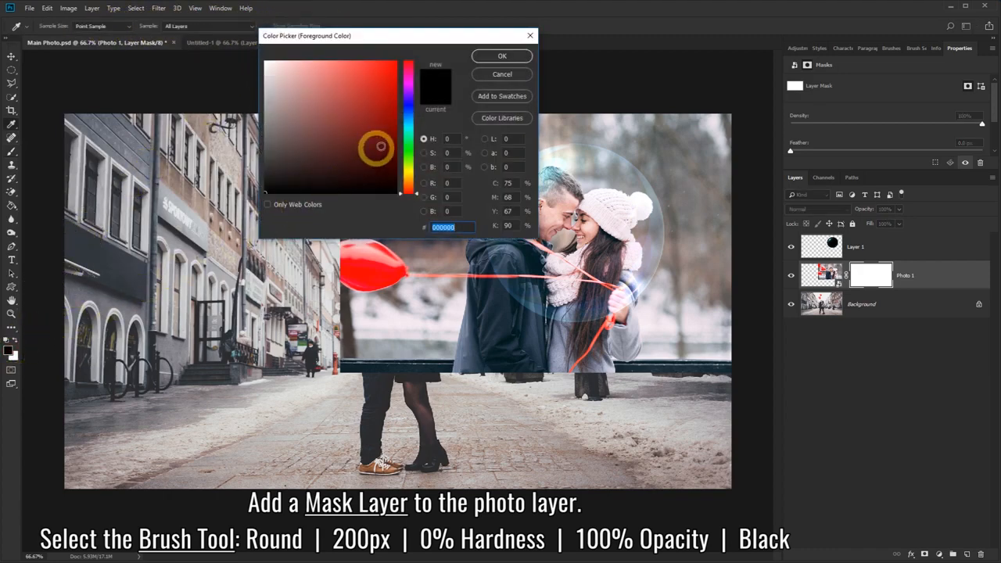
left_click(498, 58)
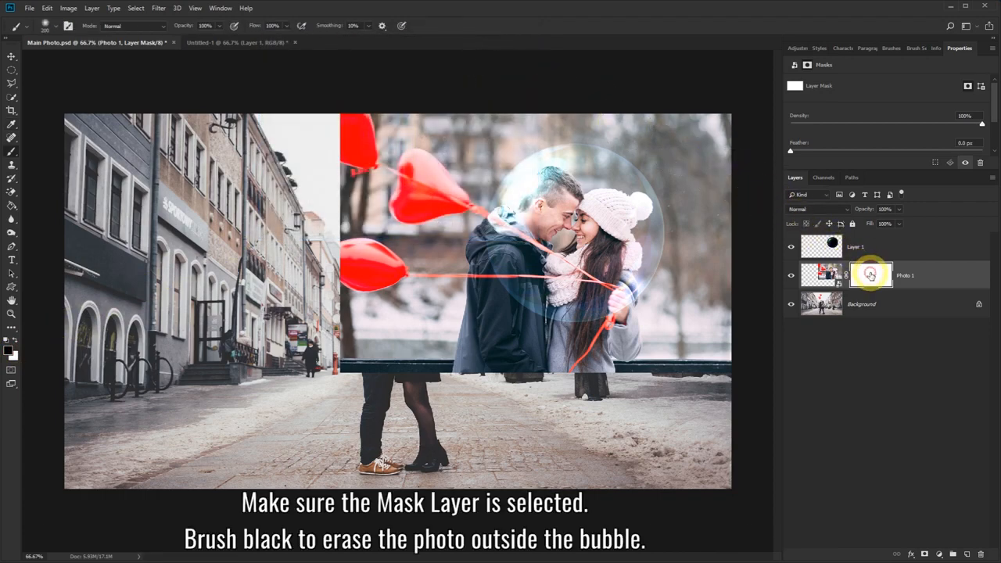
Paint black on the Photo 1 layer mask to hide all of the photo outside the bubble.
mouse_move(469, 340)
left_mouse_down()
mouse_move(340, 359)
mouse_move(344, 115)
mouse_move(337, 190)
mouse_move(350, 328)
mouse_move(376, 311)
mouse_move(367, 180)
mouse_move(376, 125)
mouse_move(382, 283)
mouse_move(384, 164)
mouse_move(386, 234)
mouse_move(415, 276)
mouse_move(449, 283)
mouse_move(486, 283)
mouse_move(475, 255)
mouse_move(479, 188)
mouse_move(537, 131)
mouse_move(588, 134)
mouse_move(652, 165)
mouse_move(680, 225)
mouse_move(668, 279)
mouse_move(638, 316)
mouse_move(577, 335)
mouse_move(531, 322)
mouse_move(467, 274)
mouse_move(442, 204)
mouse_move(441, 124)
mouse_move(415, 208)
mouse_move(396, 118)
mouse_move(414, 212)
mouse_move(496, 107)
mouse_move(685, 110)
mouse_move(715, 152)
mouse_move(711, 279)
mouse_move(640, 377)
mouse_move(459, 302)
mouse_move(469, 328)
mouse_move(532, 375)
mouse_move(683, 373)
mouse_move(717, 330)
mouse_move(726, 245)
mouse_move(714, 139)
mouse_move(711, 273)
mouse_move(684, 346)
left_mouse_up()
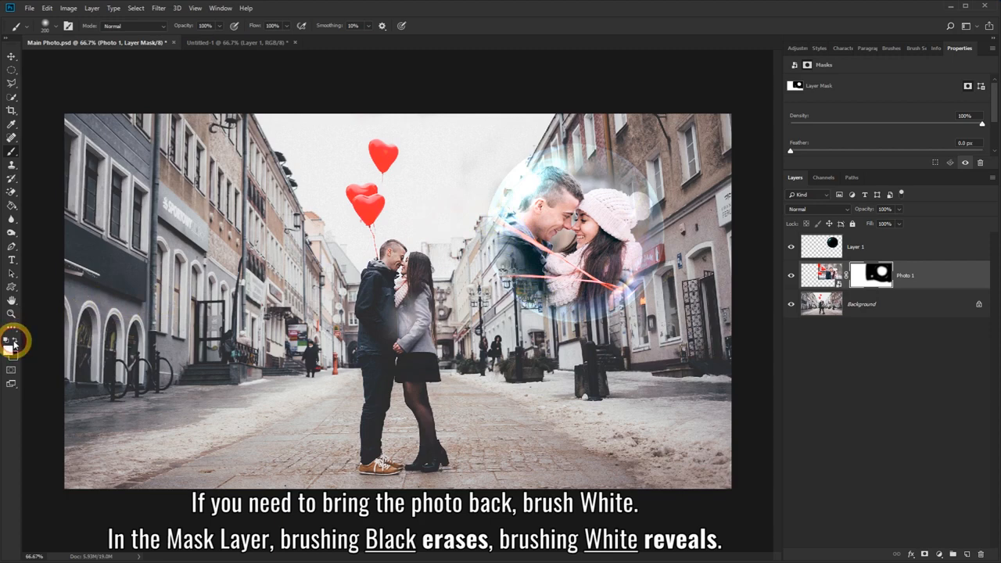
Paint white on the Photo 1 mask to reveal the balloon area beside the bubble, and paint it black again to hide it.
mouse_move(492, 201)
left_mouse_down()
mouse_move(457, 149)
mouse_move(468, 156)
mouse_move(407, 129)
mouse_move(423, 179)
mouse_move(386, 172)
mouse_move(385, 134)
mouse_move(336, 178)
mouse_move(383, 248)
mouse_move(475, 241)
mouse_move(384, 244)
mouse_move(335, 289)
mouse_move(468, 276)
mouse_move(390, 283)
mouse_move(467, 266)
mouse_move(382, 292)
left_mouse_up()
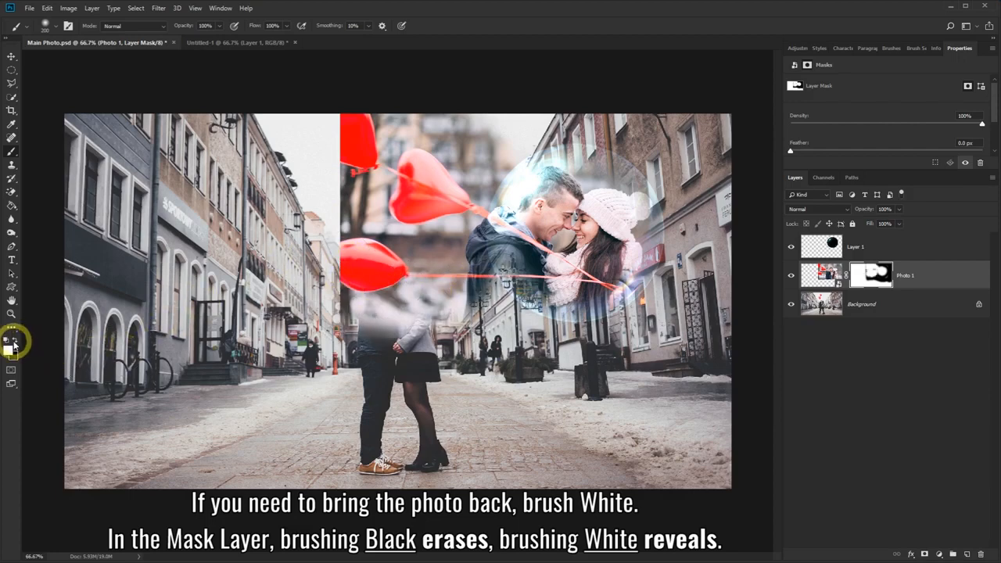
mouse_move(302, 339)
left_mouse_down()
mouse_move(330, 346)
mouse_move(337, 213)
mouse_move(342, 295)
mouse_move(392, 331)
mouse_move(436, 340)
mouse_move(468, 324)
mouse_move(476, 197)
mouse_move(509, 146)
mouse_move(550, 114)
mouse_move(486, 134)
mouse_move(463, 99)
mouse_move(404, 107)
mouse_move(359, 143)
mouse_move(338, 172)
mouse_move(337, 203)
mouse_move(372, 214)
mouse_move(381, 154)
mouse_move(434, 175)
mouse_move(455, 154)
mouse_move(434, 273)
mouse_move(377, 278)
mouse_move(406, 285)
mouse_move(401, 251)
mouse_move(443, 316)
mouse_move(472, 303)
mouse_move(443, 260)
mouse_move(442, 189)
mouse_move(449, 270)
mouse_move(453, 192)
mouse_move(431, 250)
mouse_move(388, 289)
mouse_move(421, 330)
mouse_move(409, 231)
left_mouse_up()
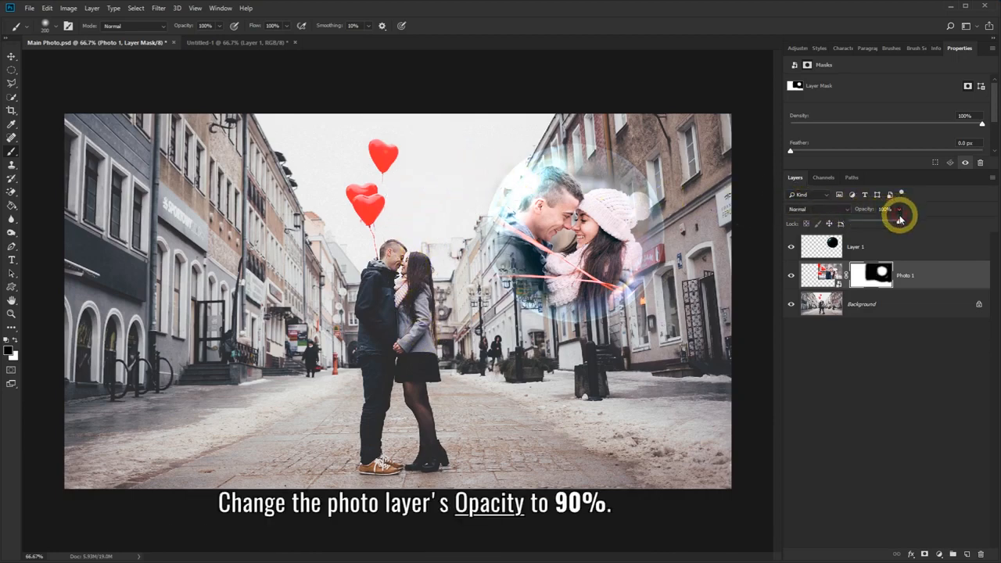
Lower the opacity of the Photo 1 layer to 90%.
mouse_move(897, 224)
left_mouse_down()
mouse_move(881, 226)
mouse_move(891, 226)
left_mouse_up()
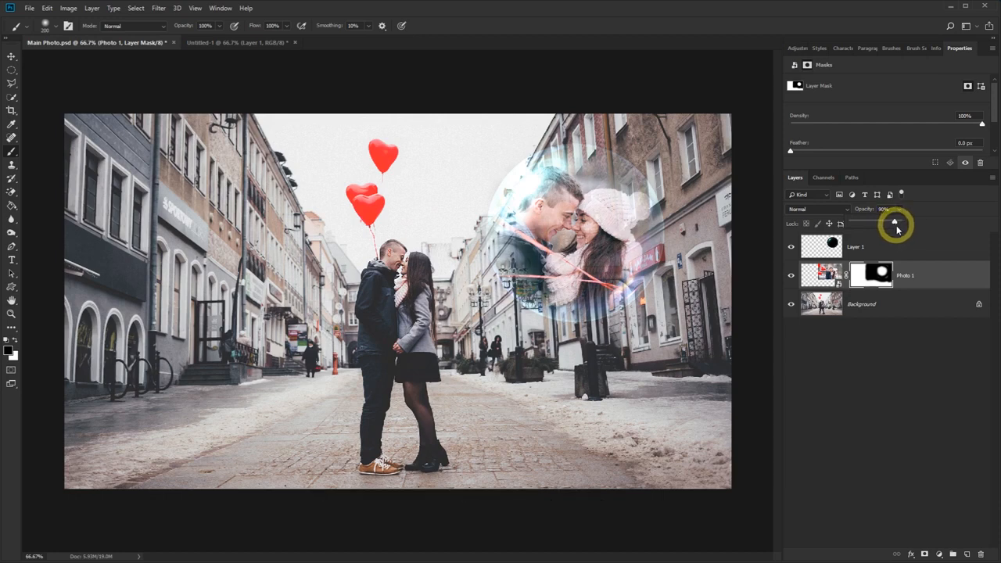
Try the Screen blend mode on the bubble in Layer 1, and set it back to Linear Dodge (Add).
left_click(916, 244)
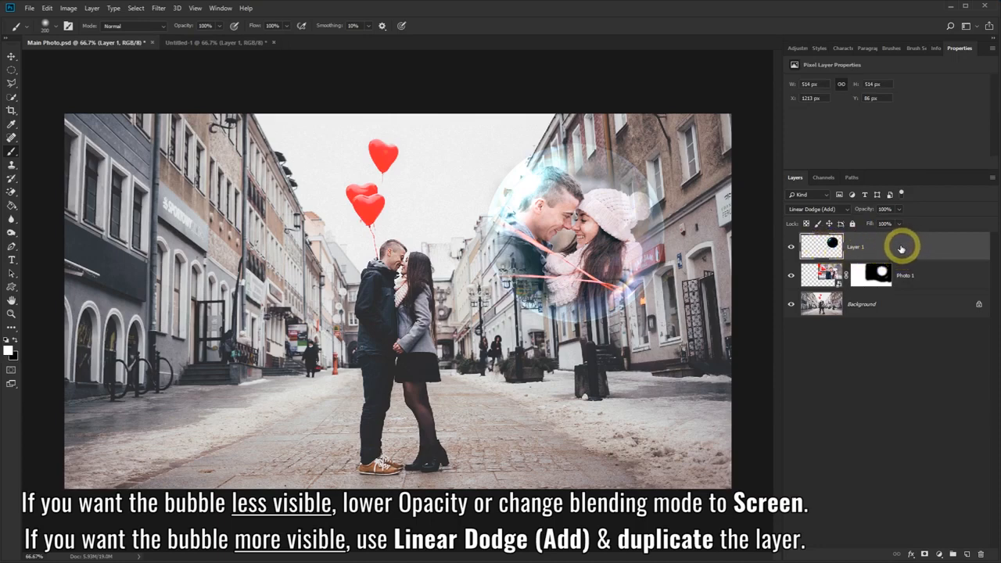
left_click(840, 209)
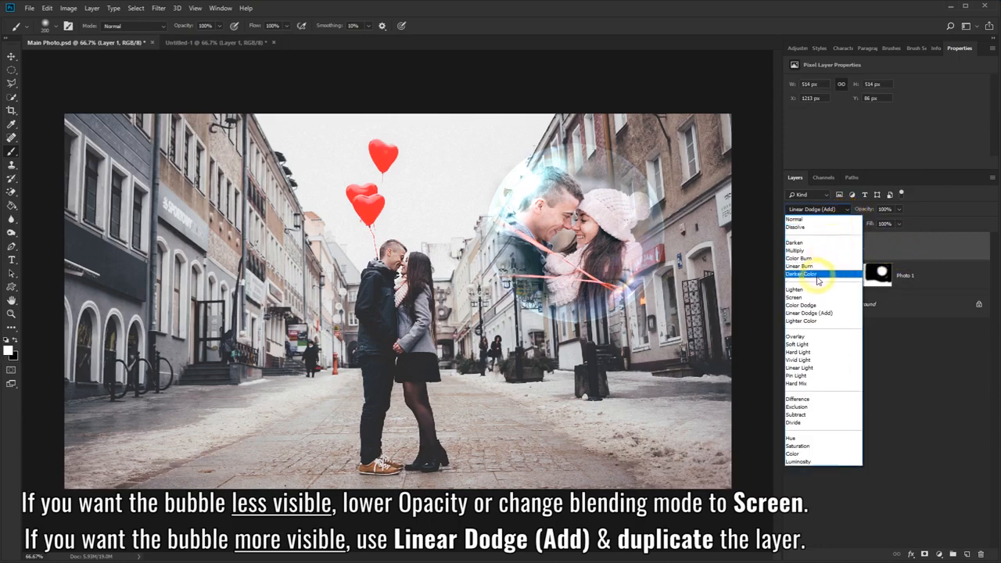
left_click(805, 297)
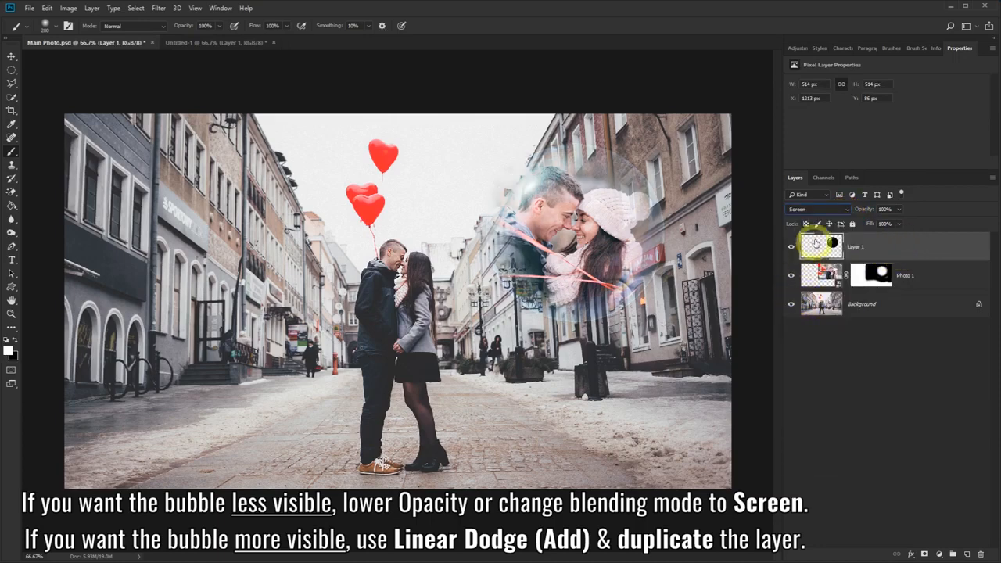
left_click(847, 210)
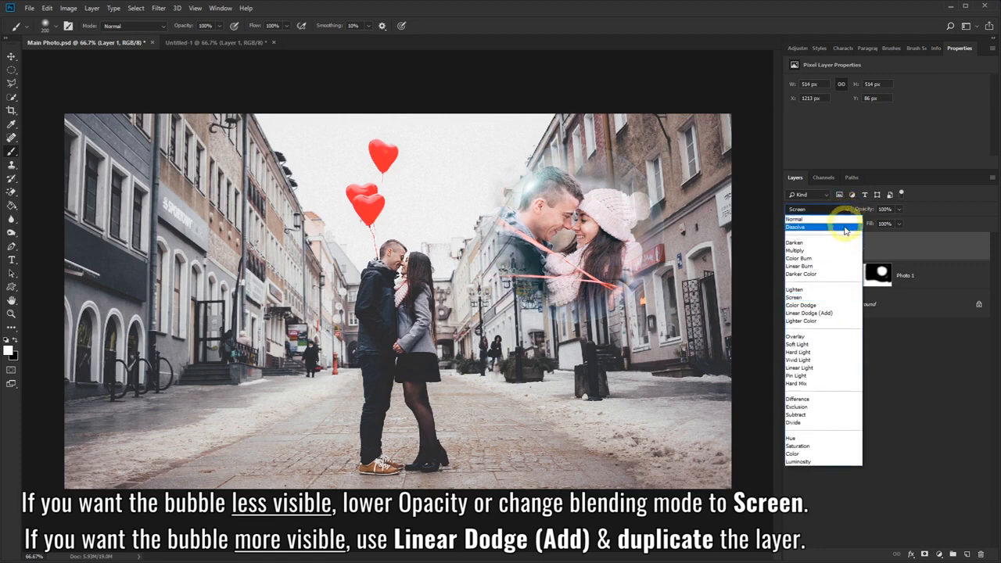
left_click(822, 313)
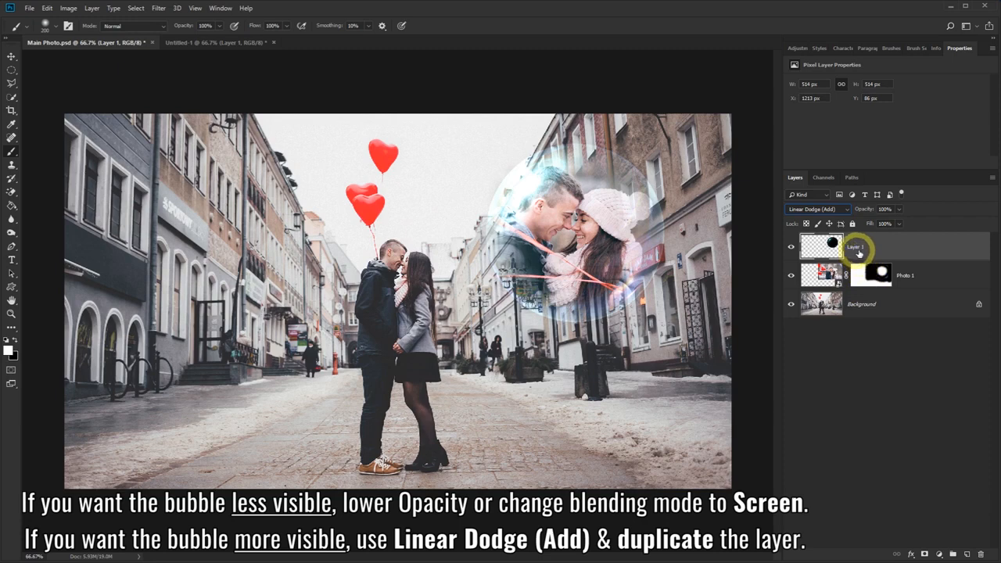
Try intensifying the bubble by duplicating Layer 1, and delete the duplicate layer.
left_click_drag(912, 245, 969, 555)
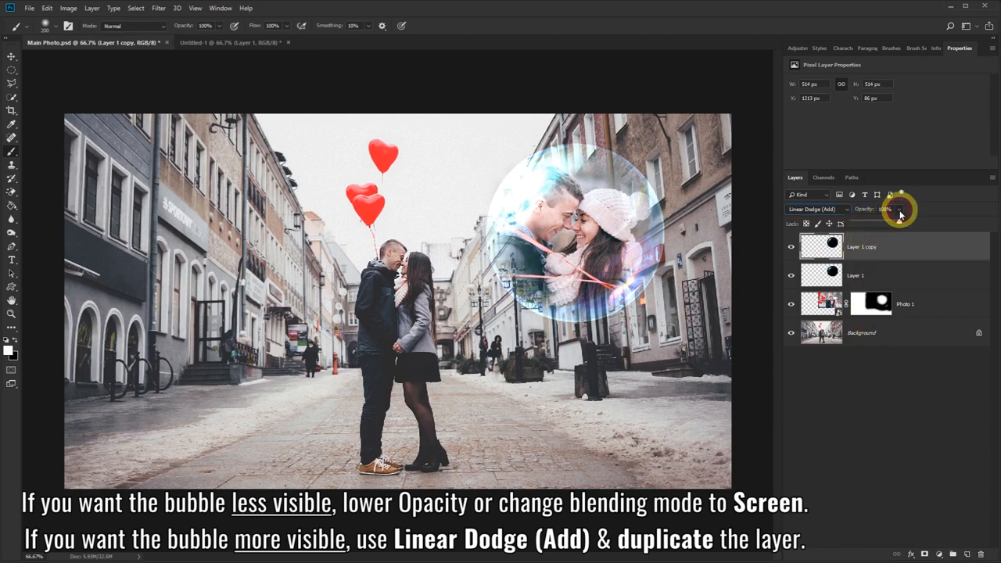
left_click_drag(883, 224, 981, 554)
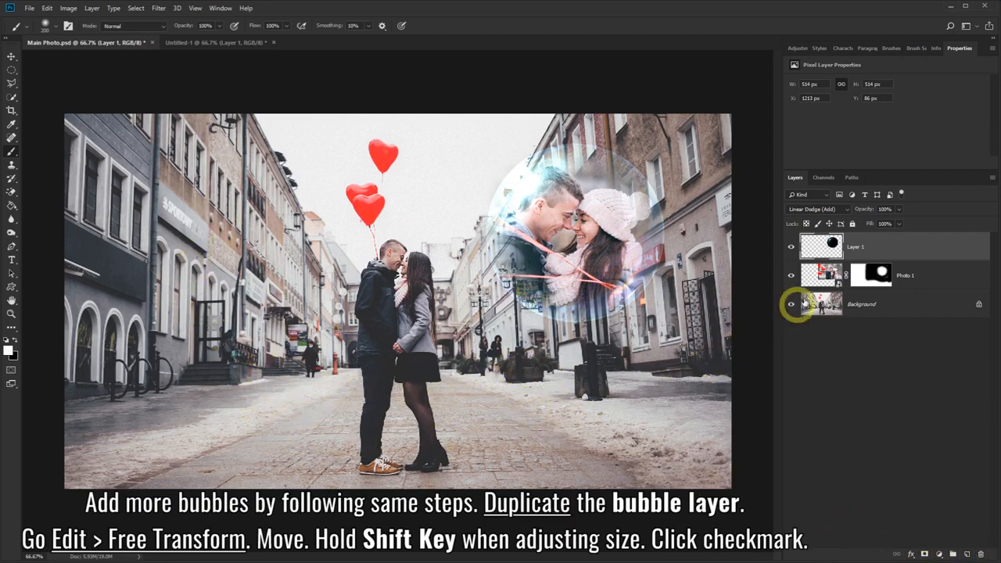
Duplicate Layer 1 and use Free Transform to place the copied bubble by the bicycles in the photo's lower-left area, scaled to about 86%.
left_click_drag(918, 244, 967, 555)
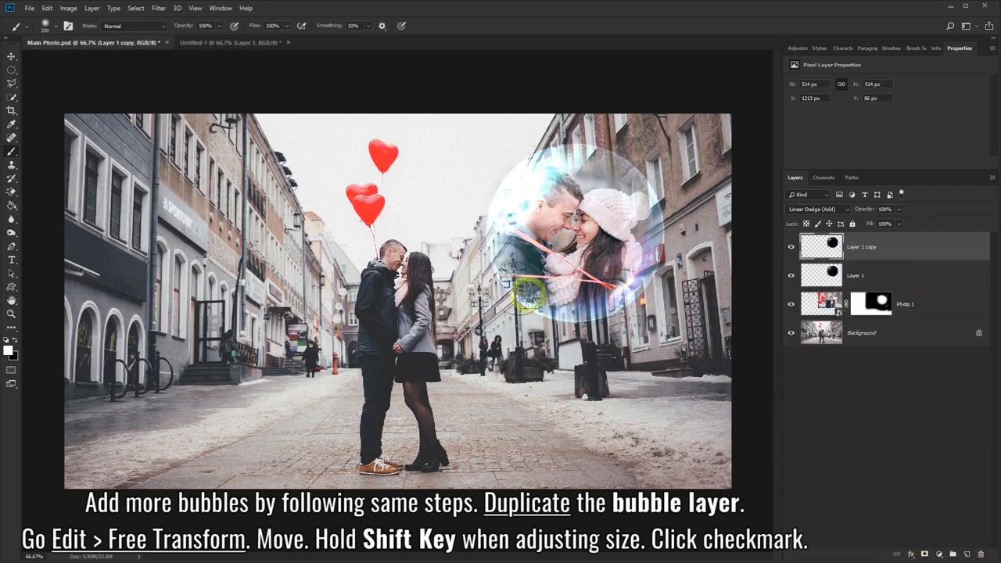
left_click(47, 8)
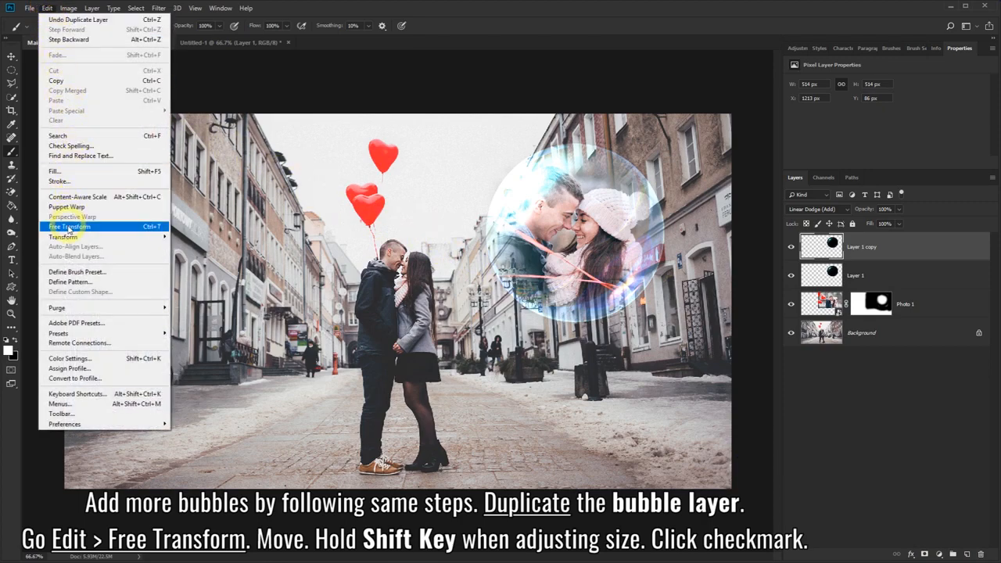
left_click(69, 226)
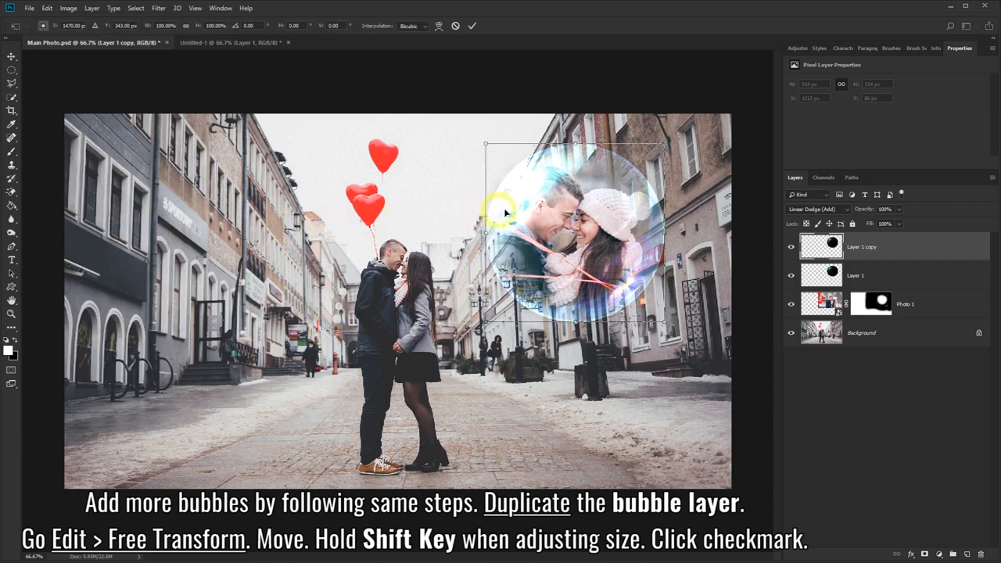
left_click_drag(587, 203, 195, 352)
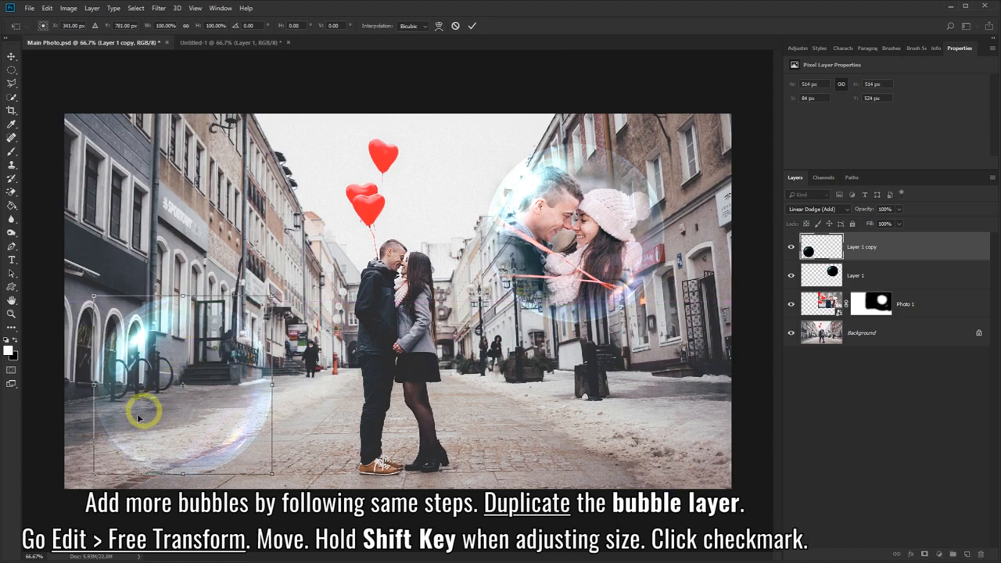
left_click_drag(93, 473, 112, 456)
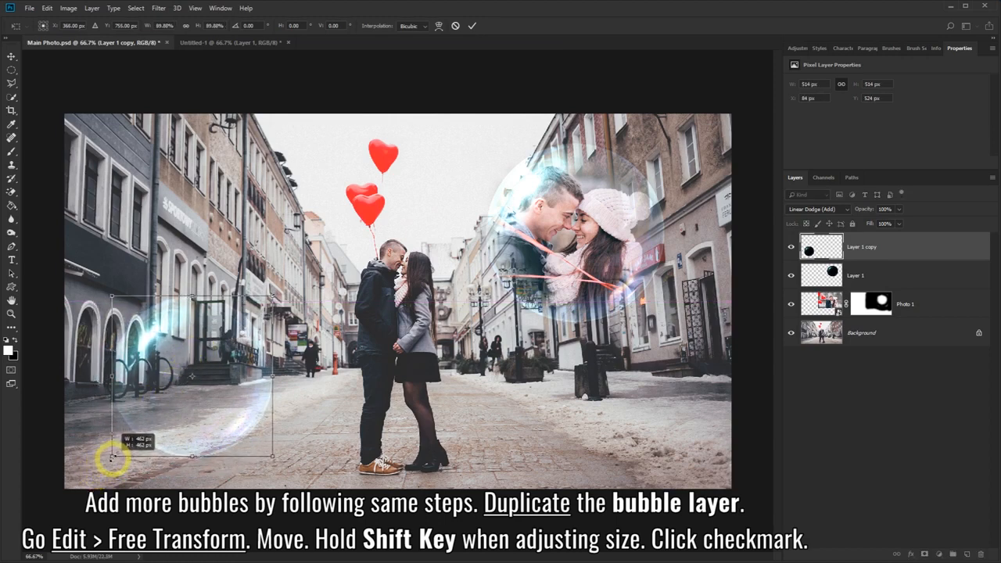
mouse_move(203, 415)
left_mouse_down()
mouse_move(209, 410)
mouse_move(204, 417)
left_mouse_up()
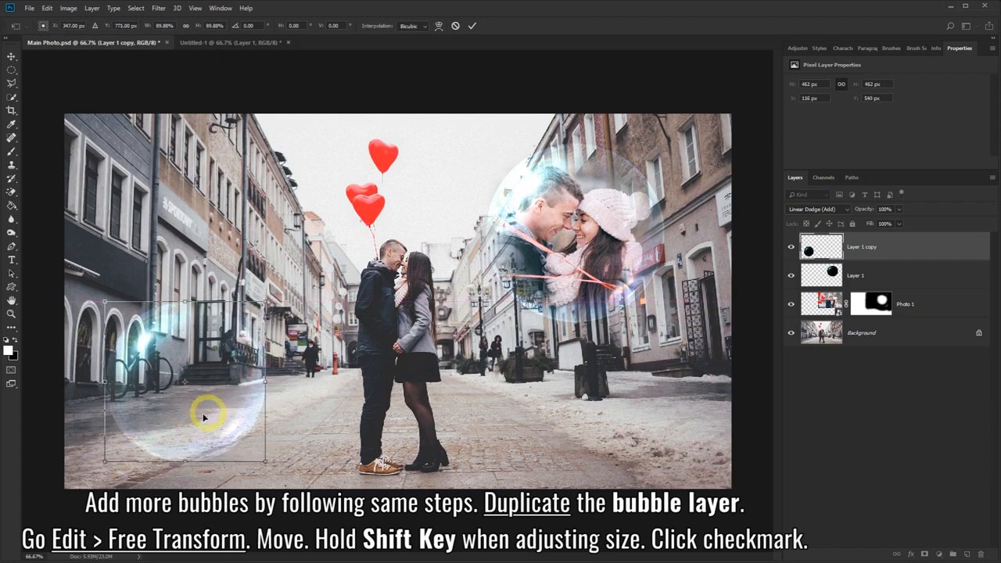
left_click_drag(105, 461, 111, 454)
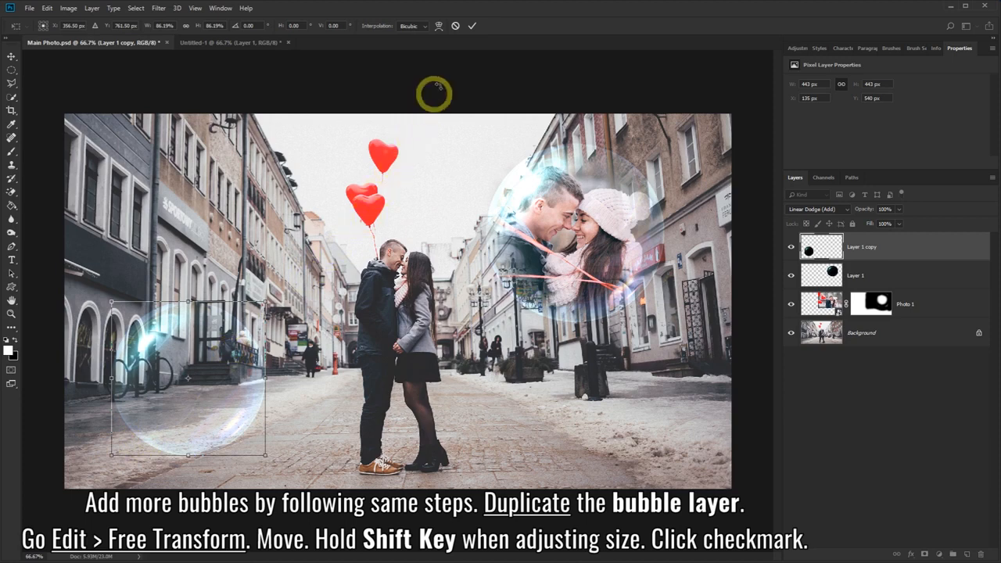
left_click(472, 29)
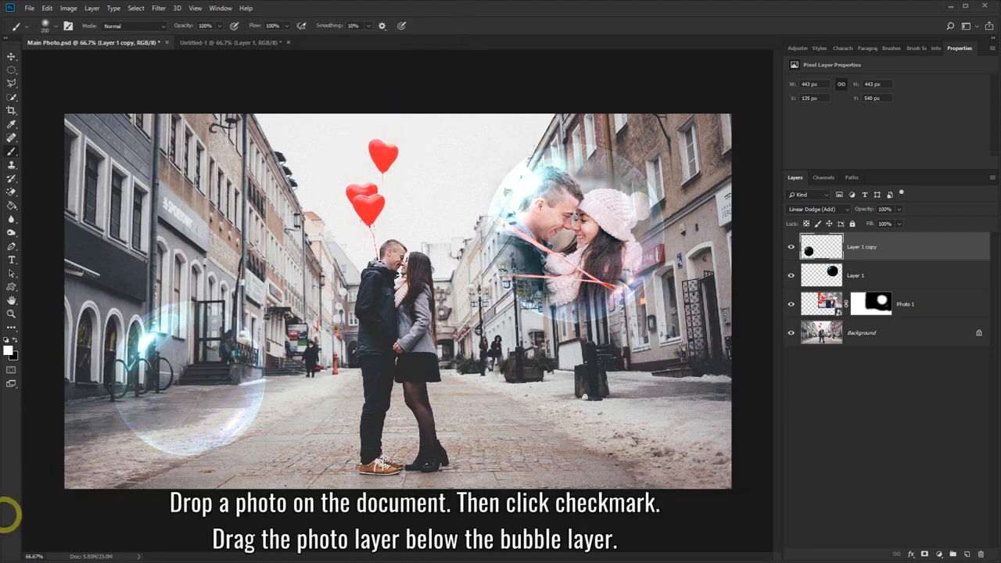
Place Photo 2 from the Photos folder into the document and move its layer below Layer 1 copy.
key("alt+Tab")
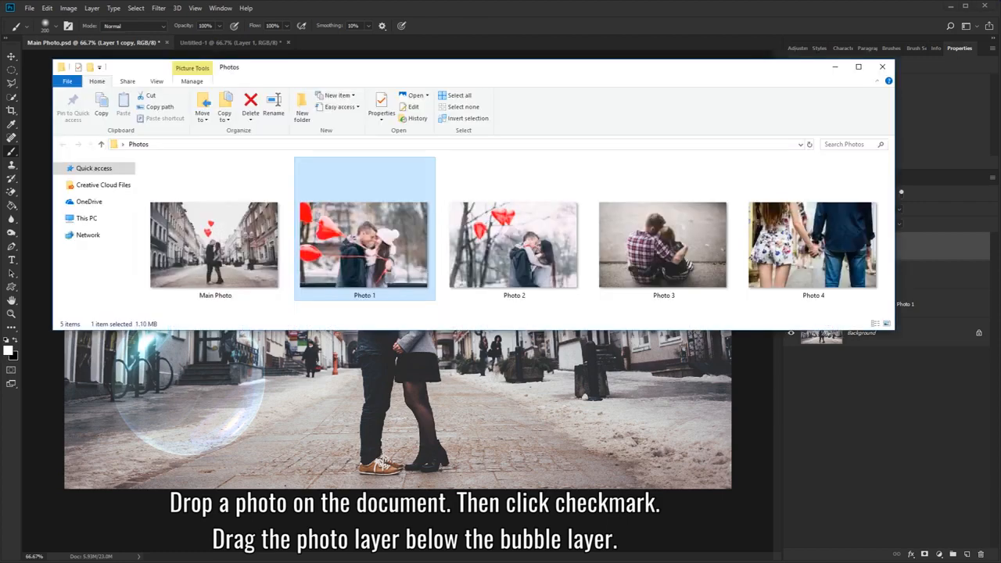
left_click(491, 258)
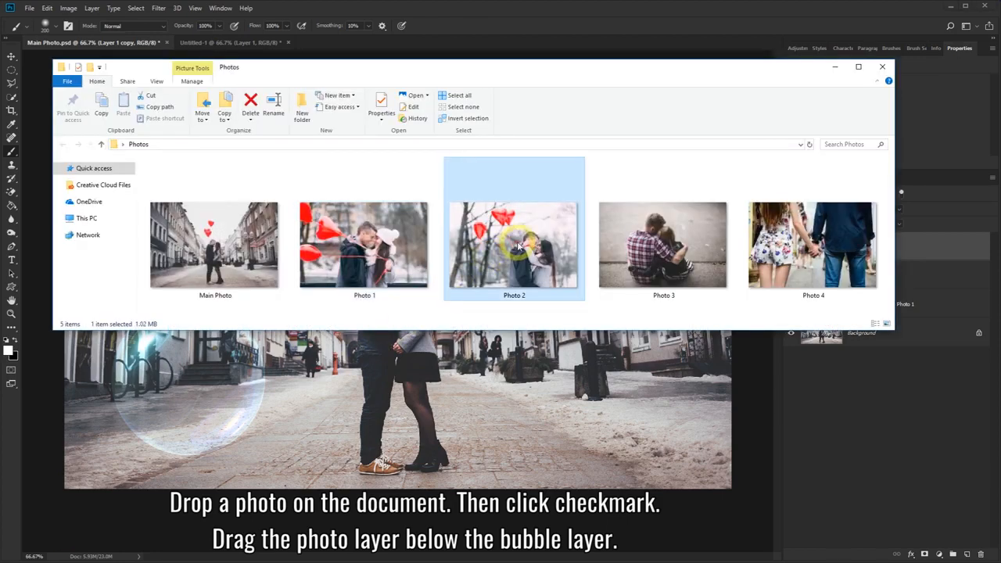
left_click_drag(517, 247, 203, 389)
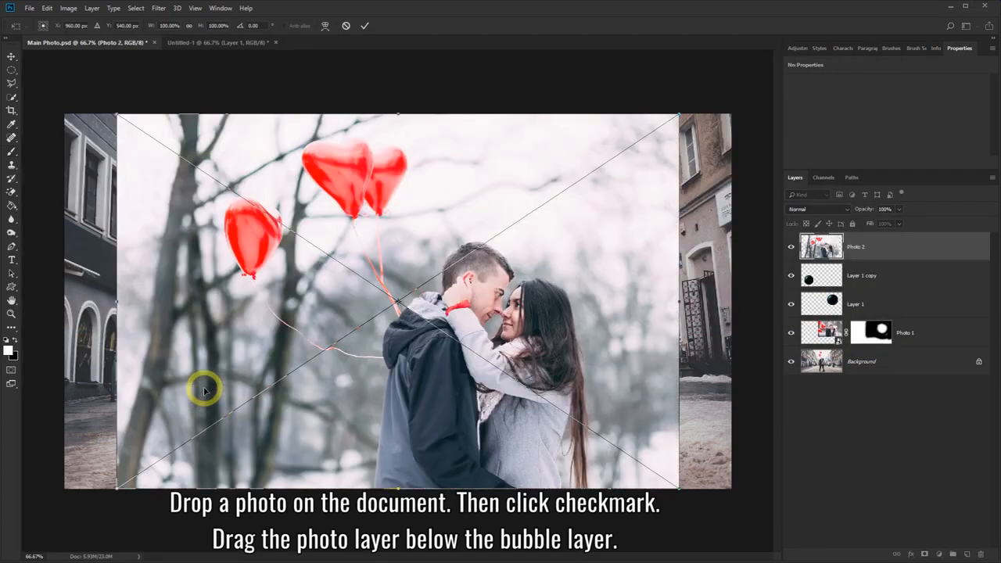
left_click(364, 27)
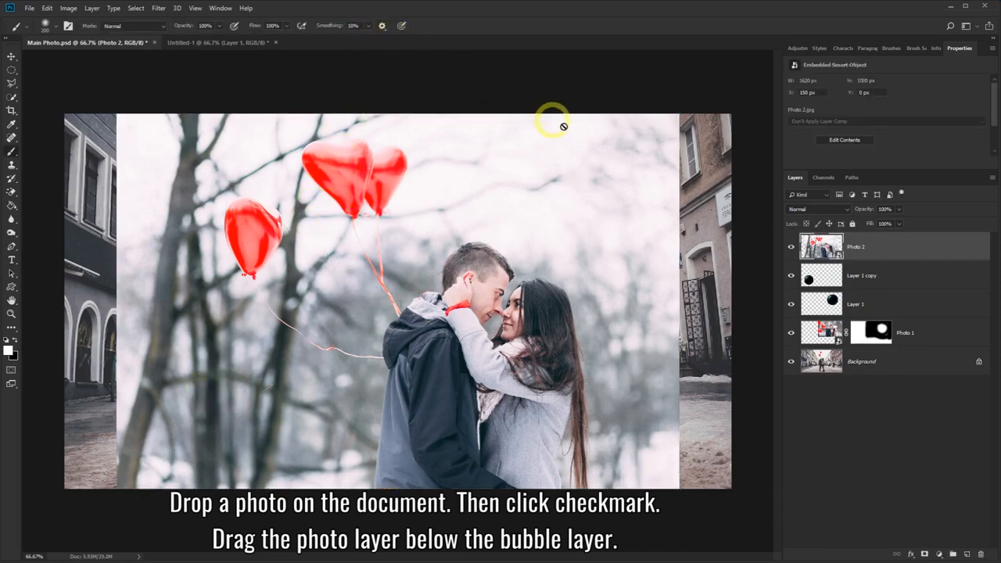
left_click_drag(903, 247, 905, 277)
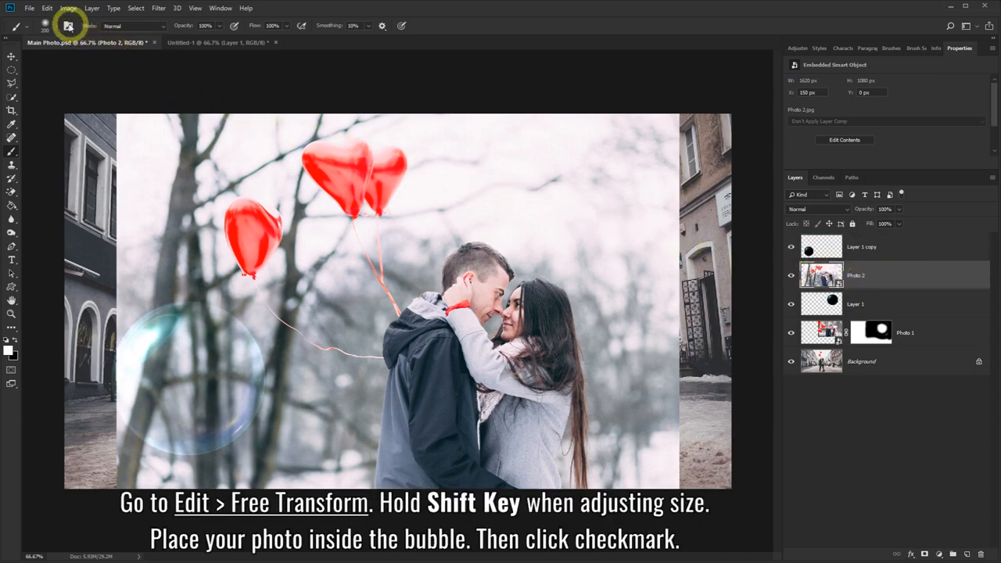
Scale Photo 2 to about 68.5% with Free Transform and position its couple behind the lower-left bubble.
left_click(47, 9)
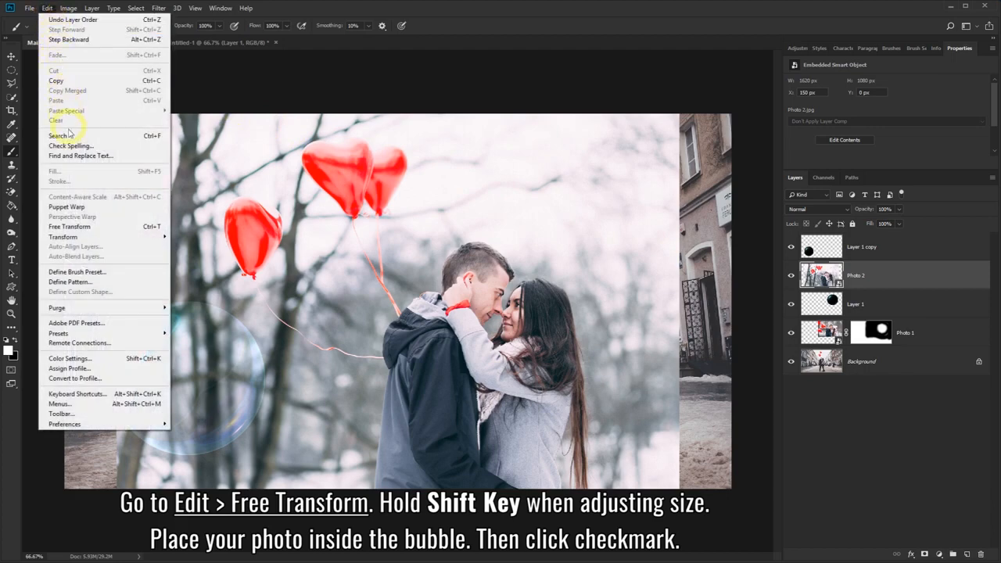
left_click(72, 227)
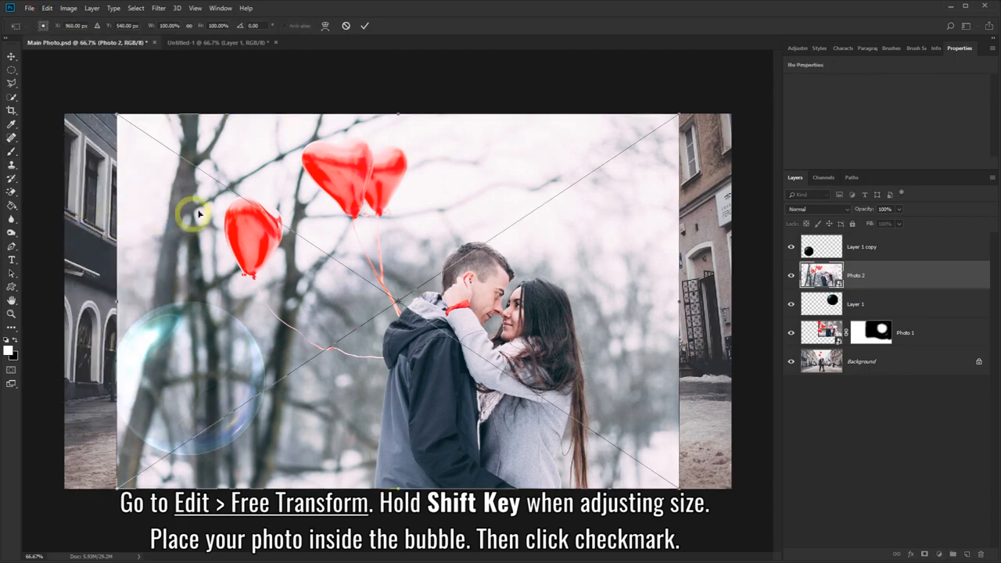
left_click_drag(677, 114, 519, 212)
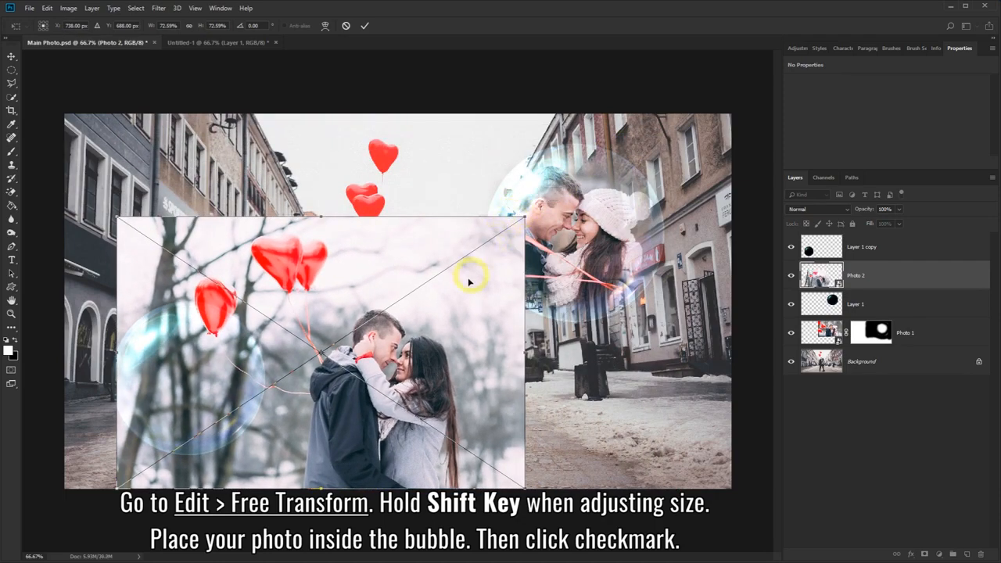
left_click_drag(469, 272, 252, 302)
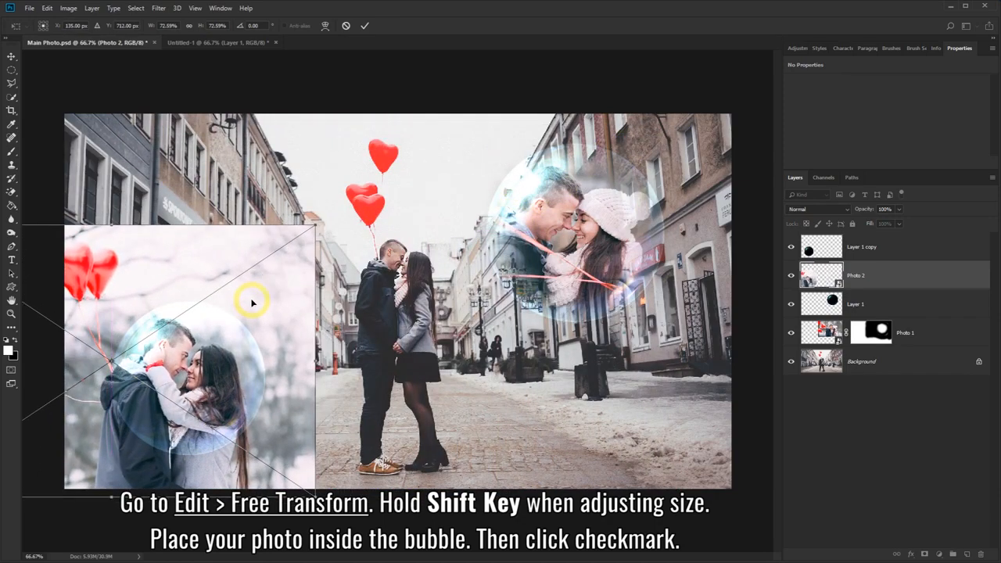
left_click_drag(312, 225, 294, 243)
left_click_drag(261, 286, 283, 277)
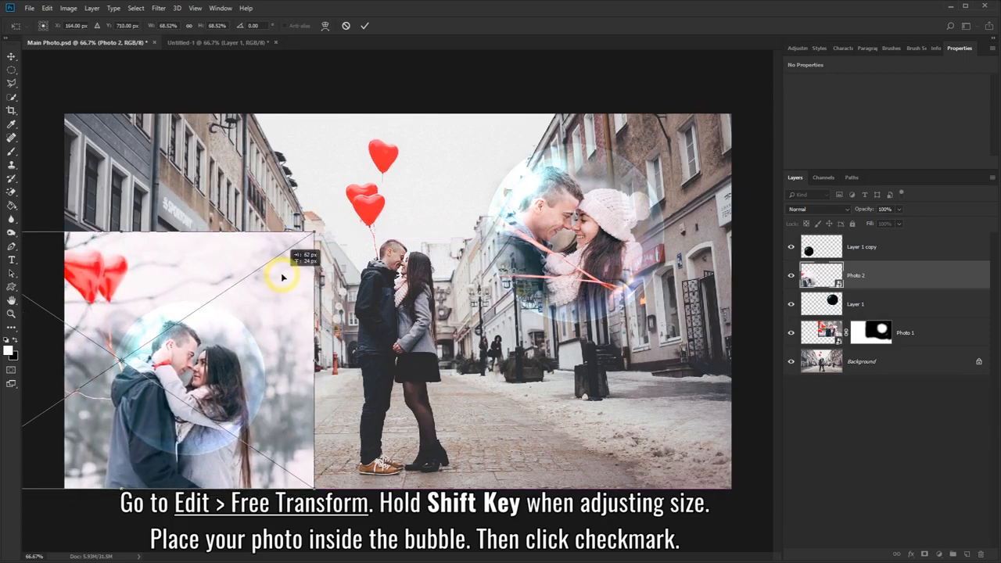
left_click(364, 29)
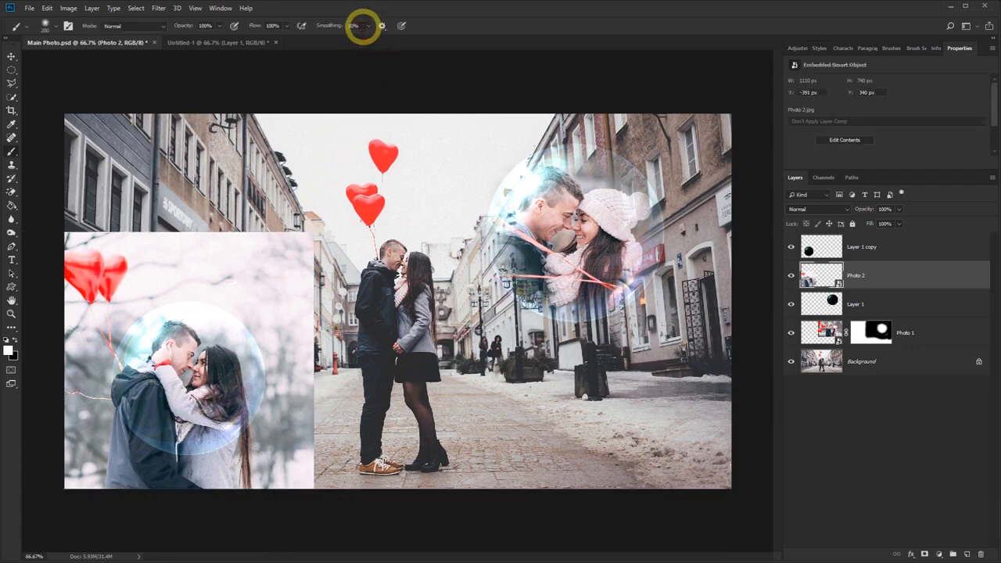
Add a layer mask to Photo 2, brush black over everything outside the lower-left bubble, and set the layer's opacity to 90%.
key("b")
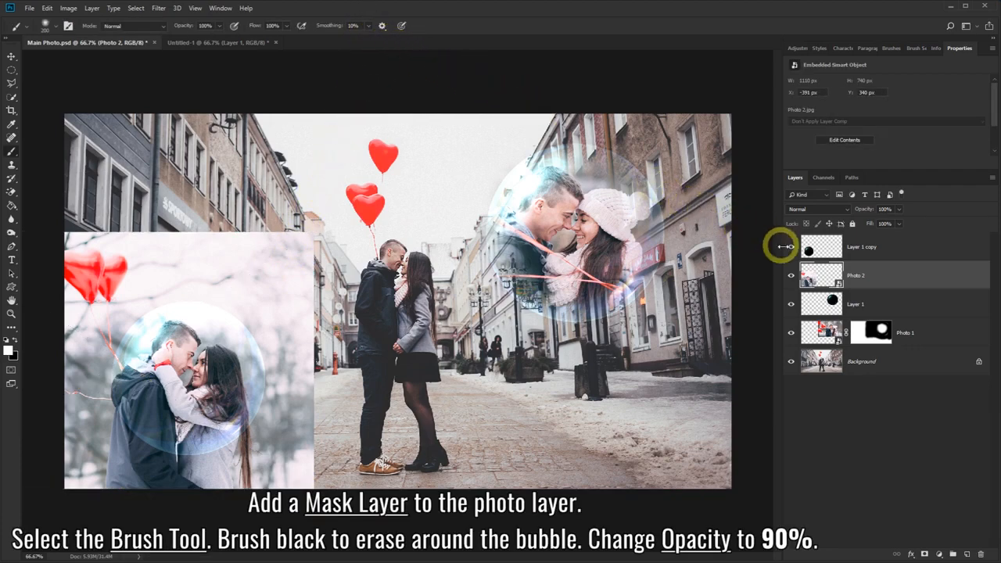
left_click(923, 553)
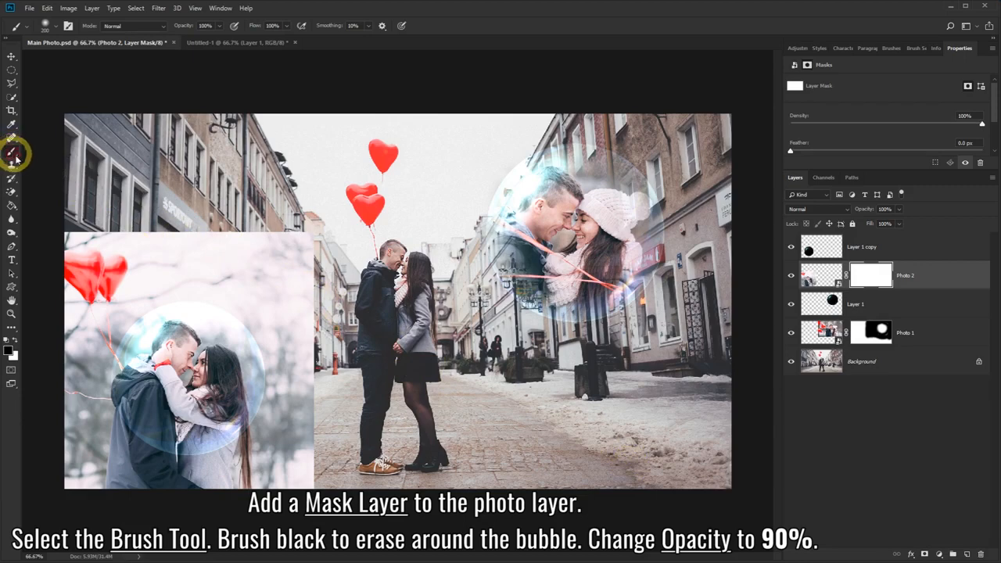
mouse_move(112, 222)
left_mouse_down()
mouse_move(69, 238)
mouse_move(227, 235)
mouse_move(299, 251)
mouse_move(319, 387)
mouse_move(314, 477)
mouse_move(177, 496)
mouse_move(68, 476)
mouse_move(67, 311)
mouse_move(76, 272)
mouse_move(94, 261)
mouse_move(183, 288)
mouse_move(163, 291)
mouse_move(247, 311)
mouse_move(273, 341)
mouse_move(279, 389)
mouse_move(261, 437)
mouse_move(224, 463)
mouse_move(138, 459)
mouse_move(100, 415)
mouse_move(110, 341)
mouse_move(137, 301)
mouse_move(238, 275)
mouse_move(184, 265)
mouse_move(55, 284)
left_mouse_up()
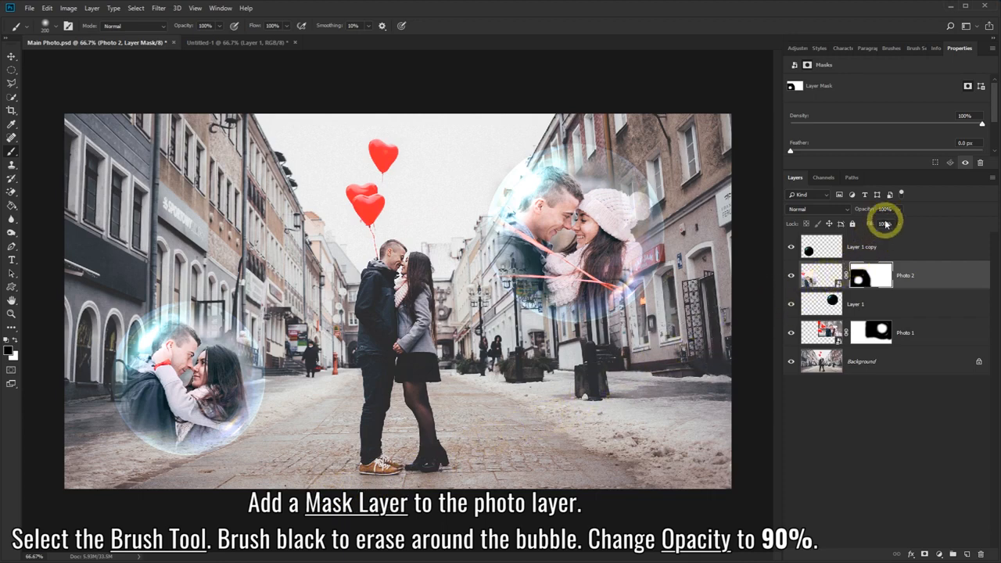
type("90")
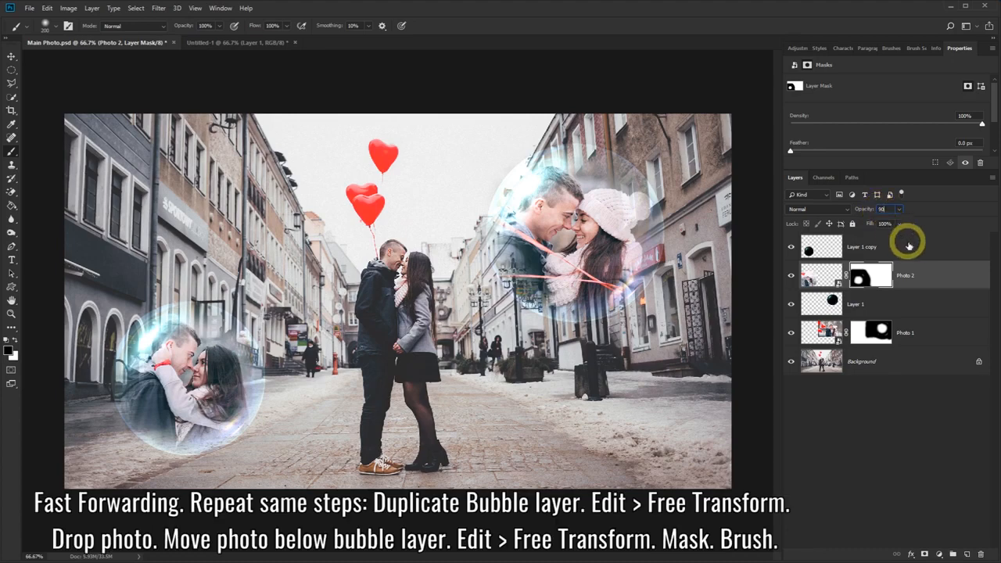
Duplicate Layer 1 copy and use Free Transform to place the new bubble beside the heart balloons, scaled to about 64%.
left_click(911, 248)
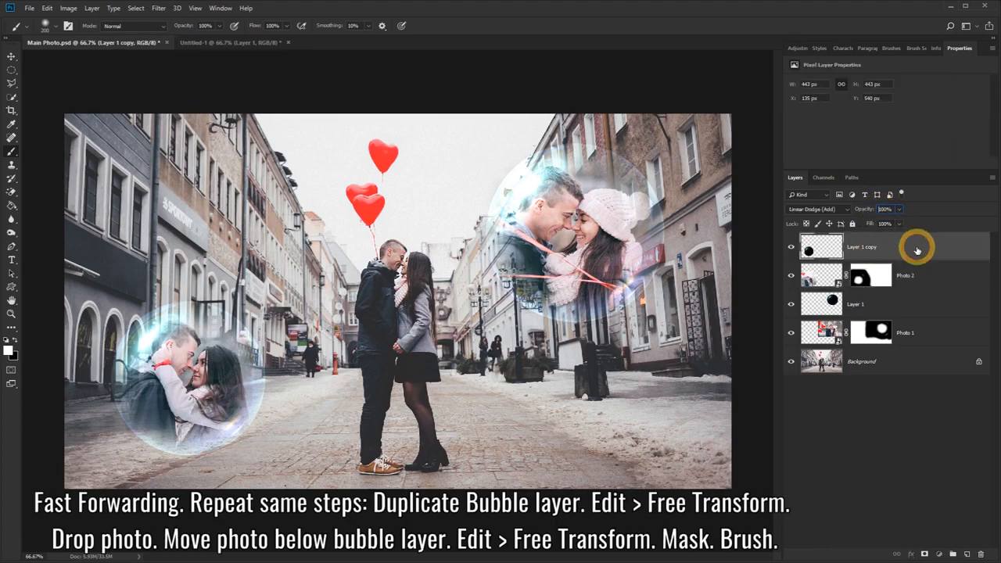
mouse_move(915, 247)
left_mouse_down()
mouse_move(930, 422)
mouse_move(967, 555)
left_mouse_up()
left_click(47, 7)
left_click(74, 227)
left_click_drag(236, 328, 554, 383)
left_click_drag(527, 417, 274, 219)
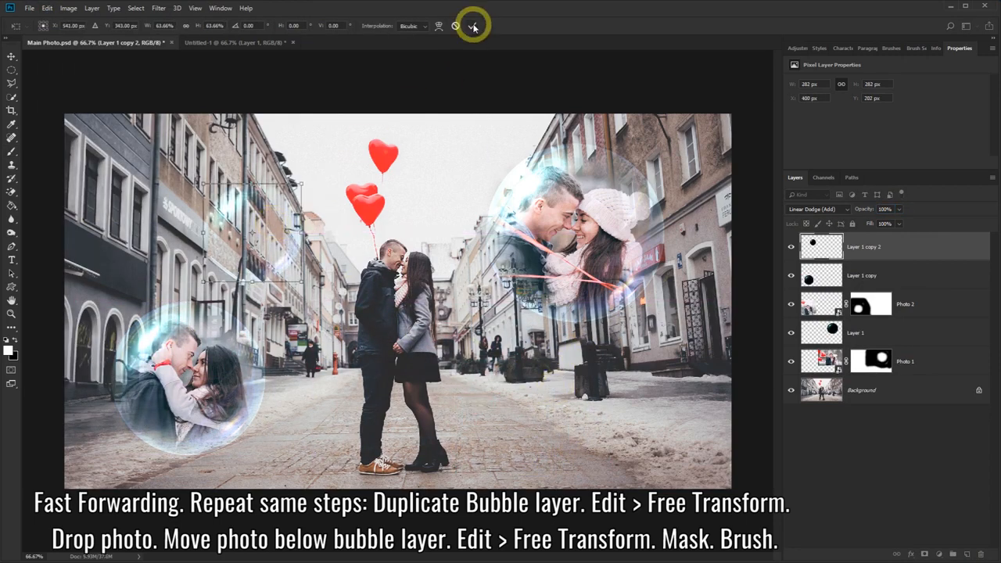
left_click(473, 28)
Place Photo 3 from the Photos folder into the document and move its layer below Layer 1 copy 2.
left_click(125, 559)
left_click_drag(666, 238, 474, 379)
left_click(366, 27)
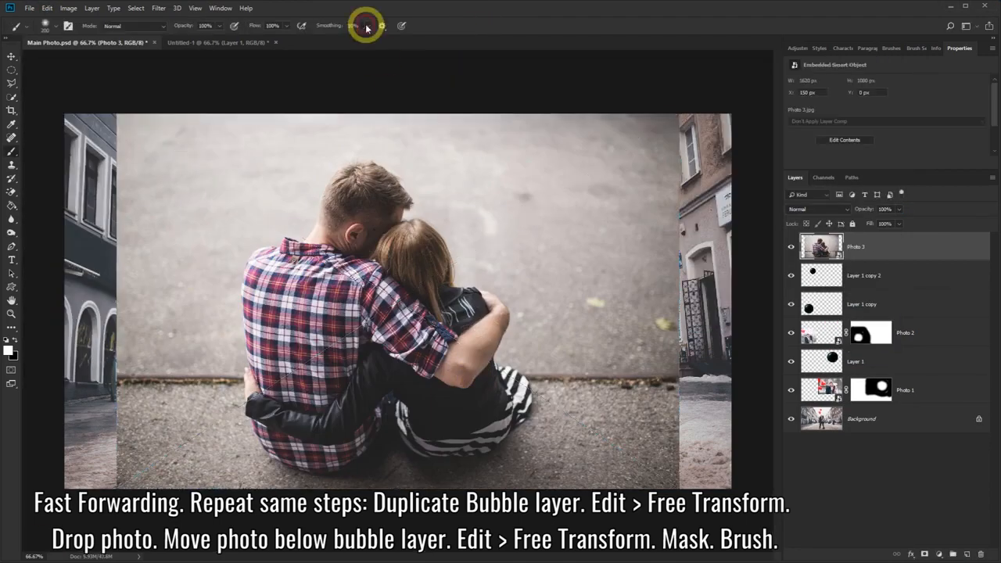
left_click_drag(821, 246, 882, 289)
Scale Photo 3 to about 28.5% with Free Transform and position its seated couple behind the bubble beside the heart balloons.
left_click(47, 7)
left_click(74, 227)
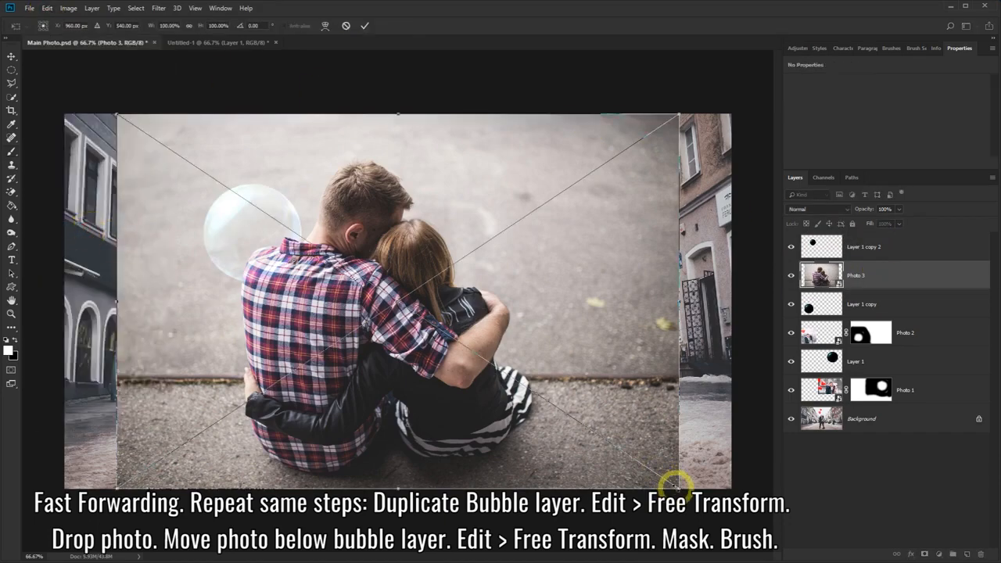
left_click_drag(678, 488, 304, 238)
left_click_drag(211, 144, 259, 200)
left_click_drag(351, 294, 325, 277)
left_click_drag(301, 238, 316, 242)
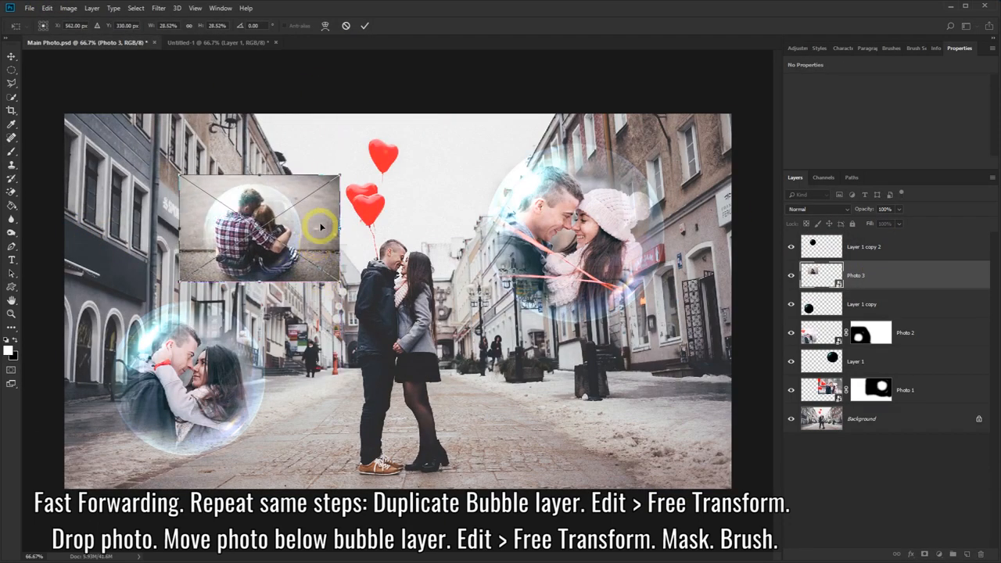
left_click(364, 26)
Add a layer mask to Photo 3 and, with a 100 px soft brush, paint black over everything outside its bubble.
key("b")
left_click(924, 554)
left_click(55, 28)
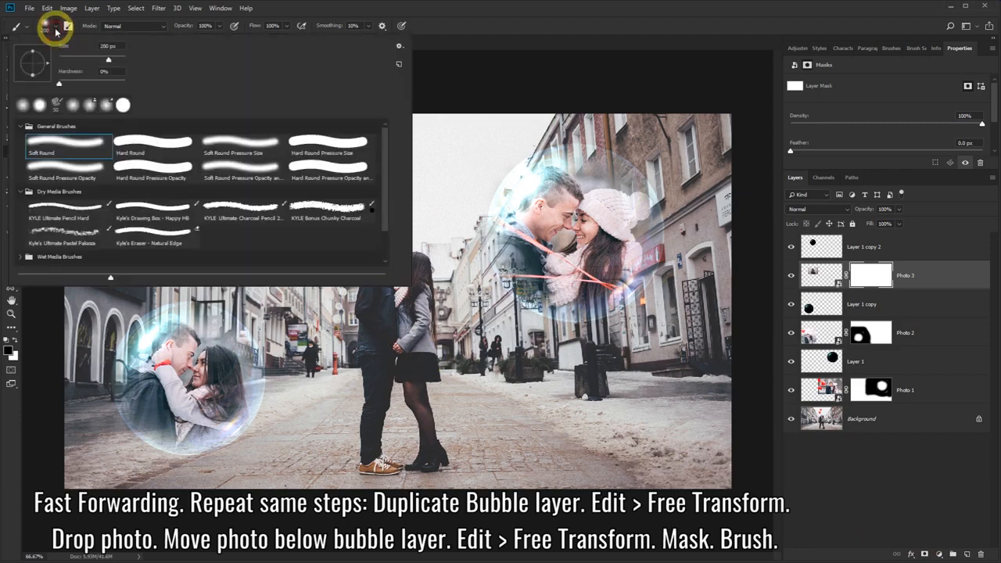
left_click_drag(105, 46, 119, 46)
type("100")
left_click(443, 21)
mouse_move(318, 275)
left_mouse_down()
mouse_move(251, 281)
mouse_move(203, 265)
mouse_move(201, 208)
mouse_move(240, 174)
mouse_move(289, 190)
mouse_move(306, 237)
mouse_move(266, 290)
mouse_move(176, 244)
mouse_move(190, 201)
mouse_move(231, 299)
mouse_move(334, 195)
mouse_move(334, 168)
left_mouse_up()
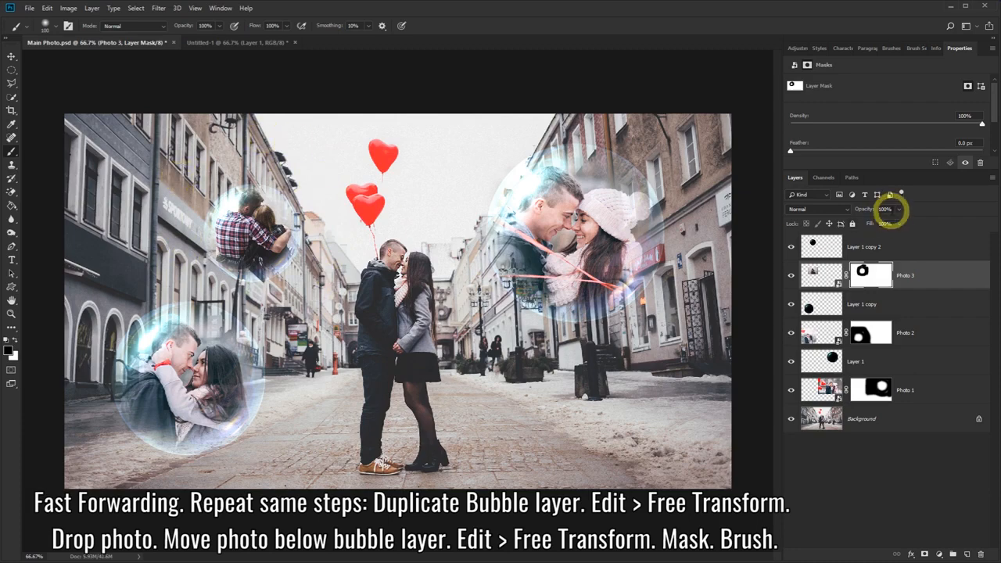
Duplicate Layer 1 copy 2 and use Free Transform to place the new bubble, about 239 px wide, on the pavement right of the standing couple.
left_click_drag(893, 239, 966, 554)
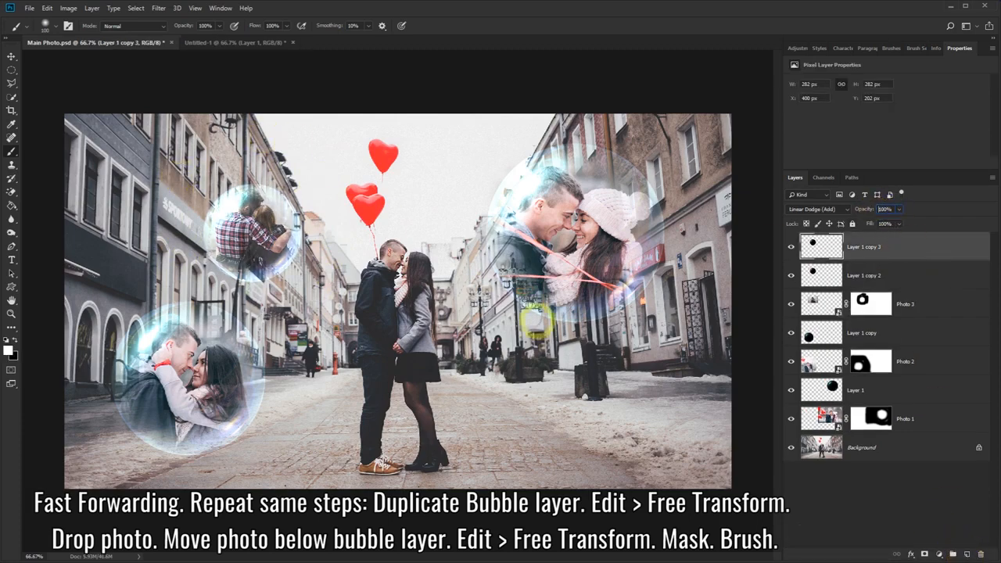
left_click(47, 8)
left_click(75, 239)
left_click_drag(250, 233, 536, 383)
left_click_drag(573, 453, 557, 441)
left_click_drag(536, 404, 525, 402)
left_click(472, 26)
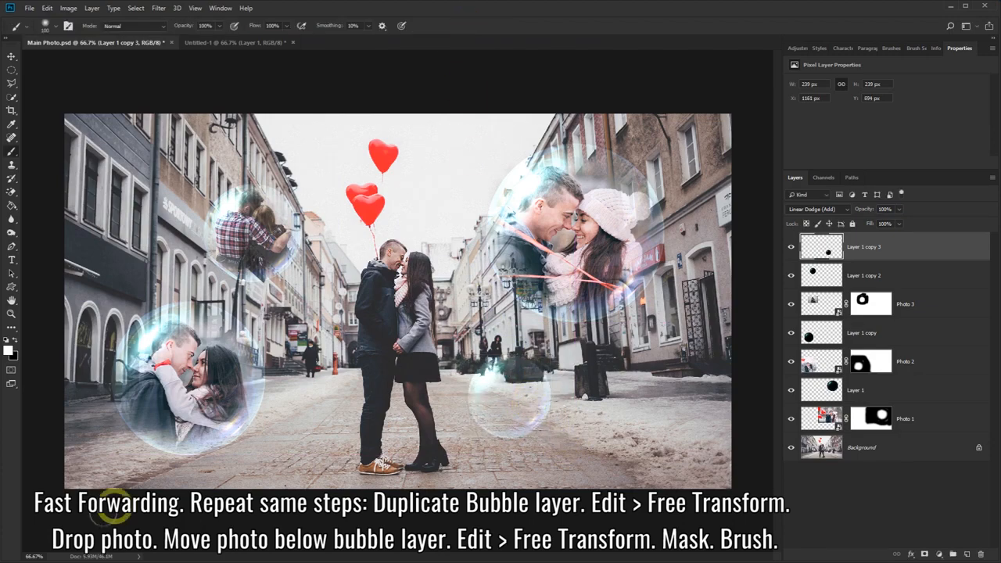
Place Photo 4 from the Photos folder into the document and move its layer below Layer 1 copy 3.
left_click(102, 557)
left_click_drag(813, 243, 505, 389)
left_click(366, 26)
left_click_drag(903, 248, 903, 280)
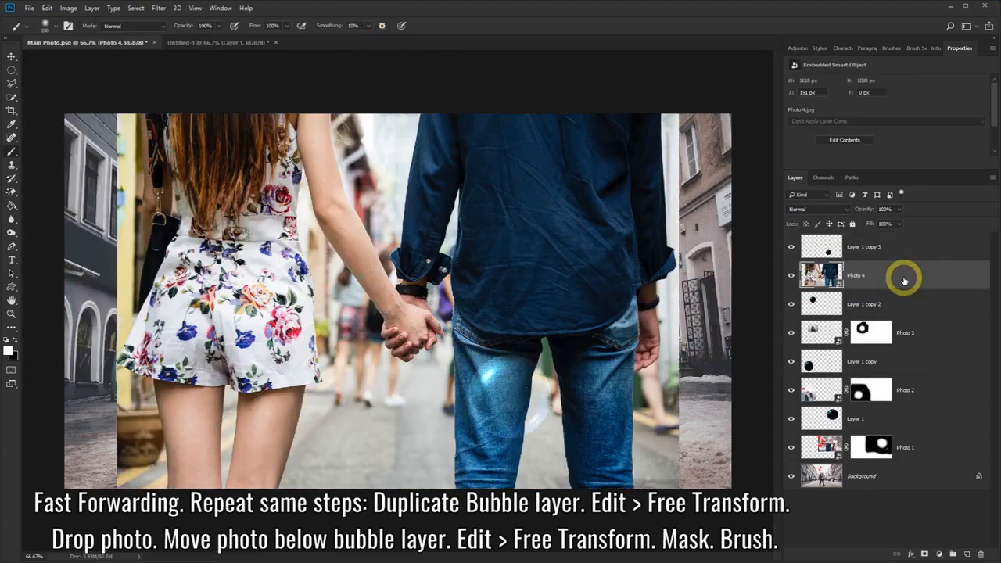
Shrink Photo 4 with Free Transform and position its held hands behind the small bubble on the pavement.
left_click(46, 8)
left_click(72, 226)
left_click_drag(117, 114, 536, 420)
mouse_move(578, 444)
left_mouse_down()
mouse_move(474, 401)
mouse_move(564, 438)
left_mouse_up()
left_click_drag(551, 414, 550, 414)
left_click_drag(444, 361, 438, 355)
mouse_move(486, 366)
left_mouse_down()
mouse_move(456, 408)
mouse_move(500, 443)
mouse_move(553, 417)
mouse_move(546, 365)
mouse_move(478, 357)
mouse_move(458, 409)
mouse_move(548, 446)
mouse_move(544, 345)
mouse_move(534, 451)
mouse_move(480, 337)
mouse_move(559, 429)
left_mouse_up()
left_click(364, 28)
Add a layer mask to Photo 4, brush black over everything outside its bubble, and set the layer's opacity to 80%.
left_click(923, 553)
left_click(10, 151)
key("x")
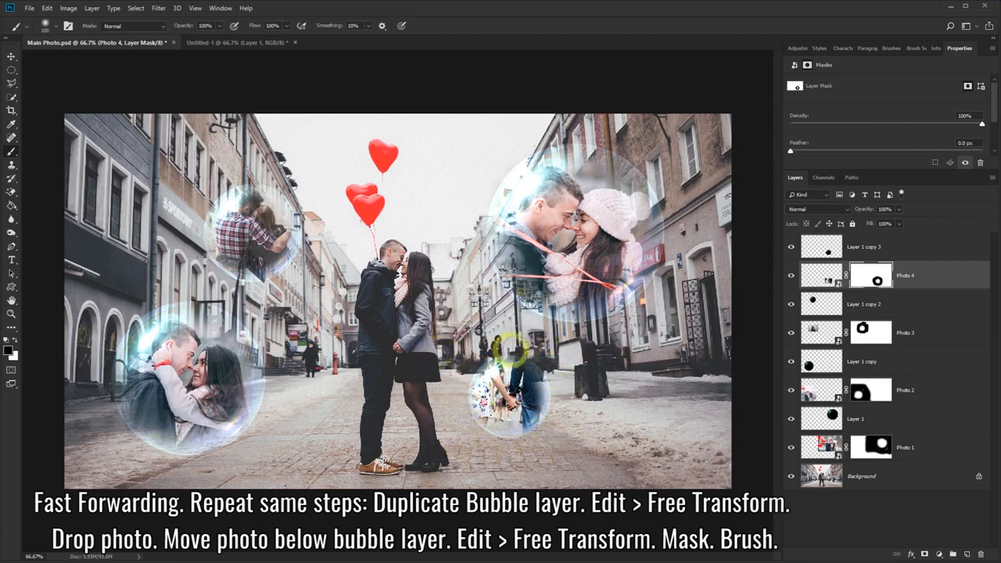
type("80")
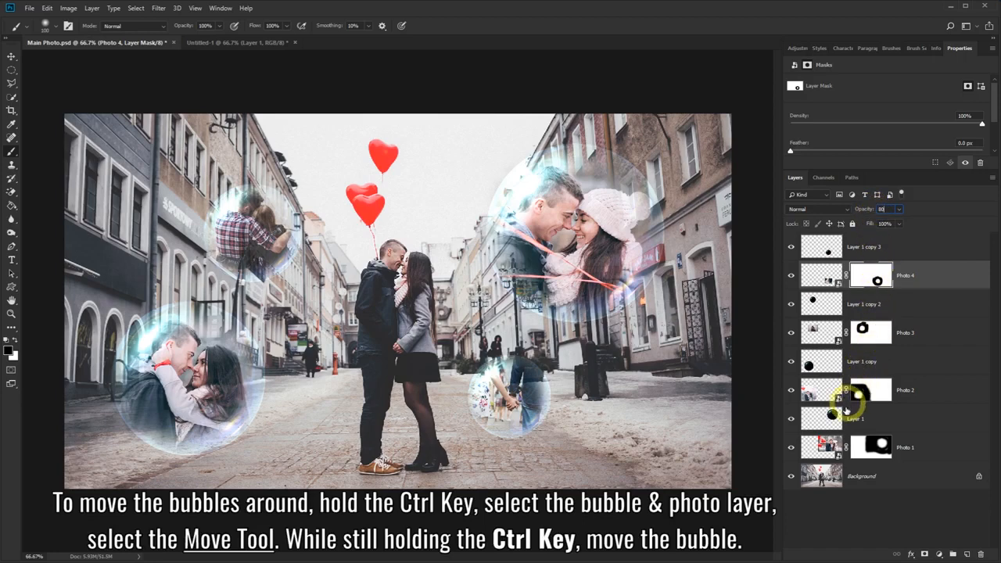
Select the Photo 1 and Layer 1 layers together and move the large bubble slightly up and to the right.
left_click(929, 453)
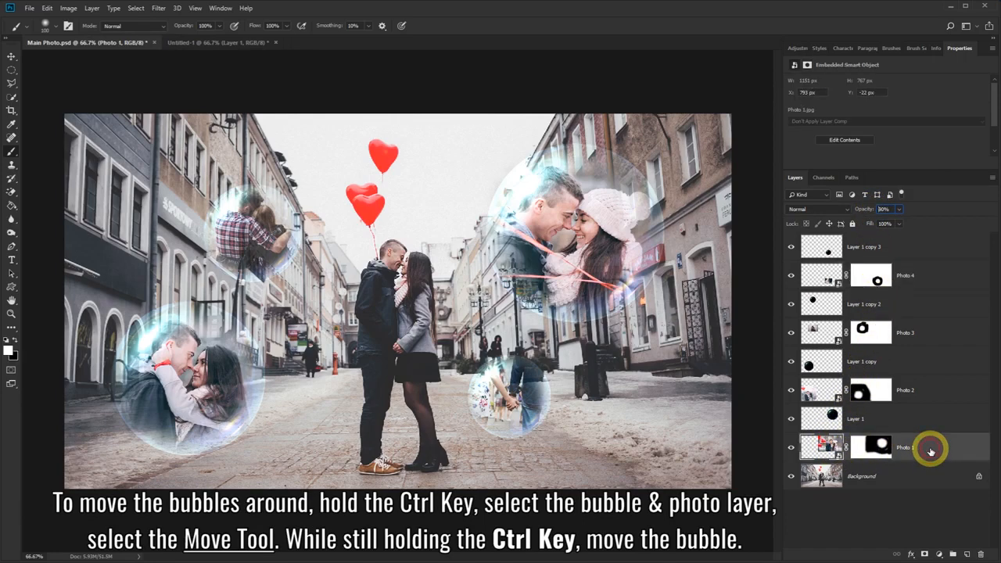
left_click(921, 420, "ctrl")
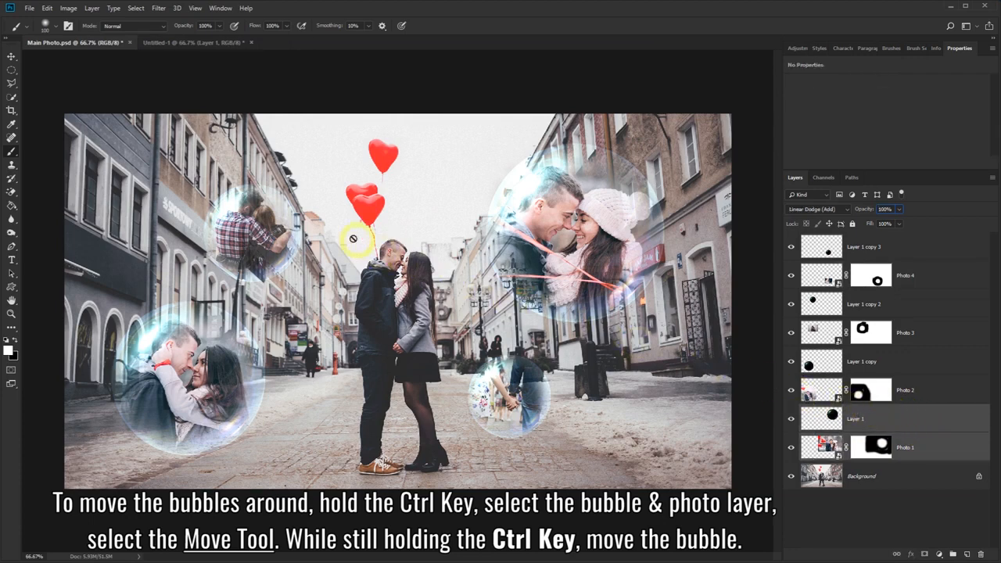
left_click(11, 57)
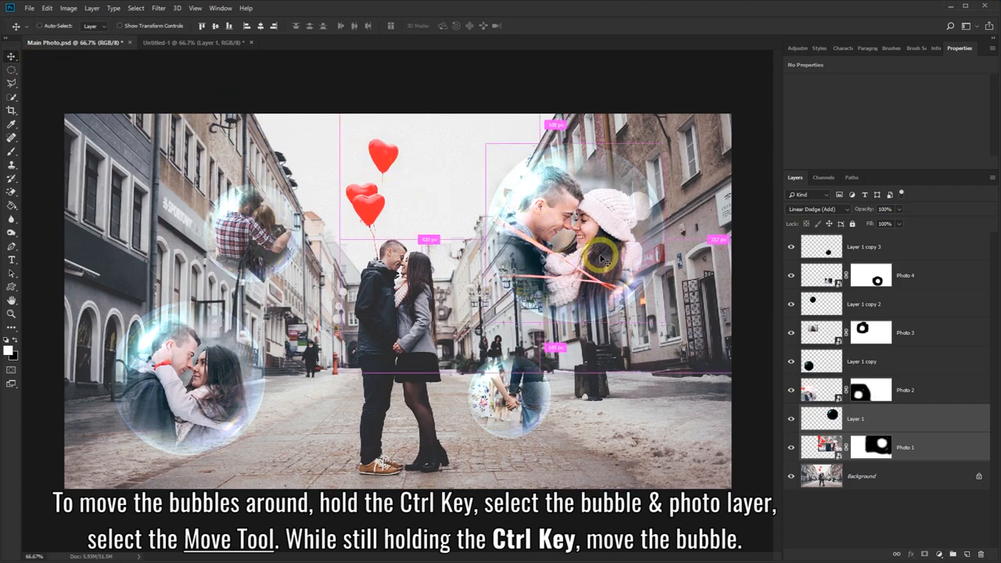
left_click_drag(594, 250, 615, 244)
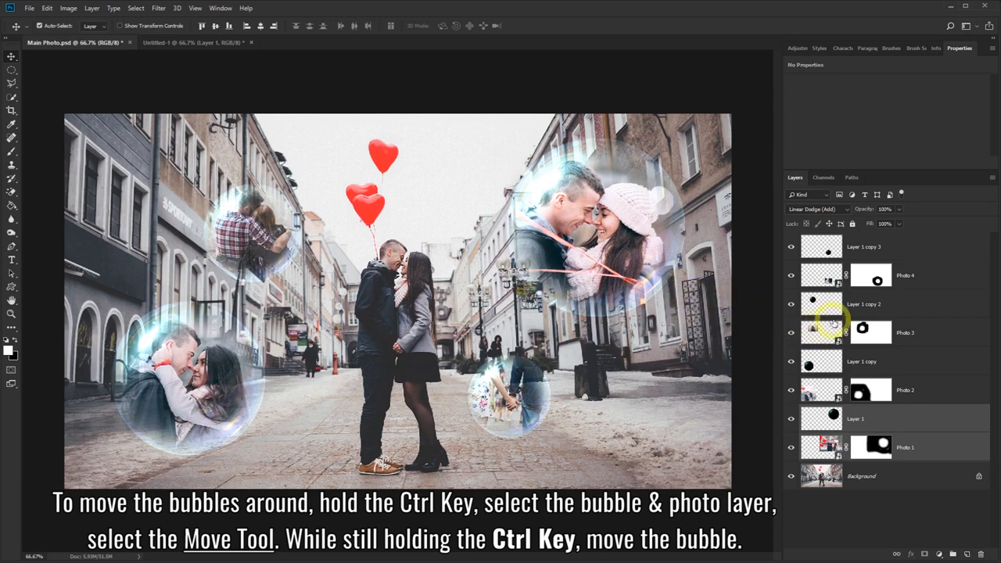
Select the Layer 1 copy and Photo 2 layers together and move their bubble slightly down and to the left.
left_click(905, 358)
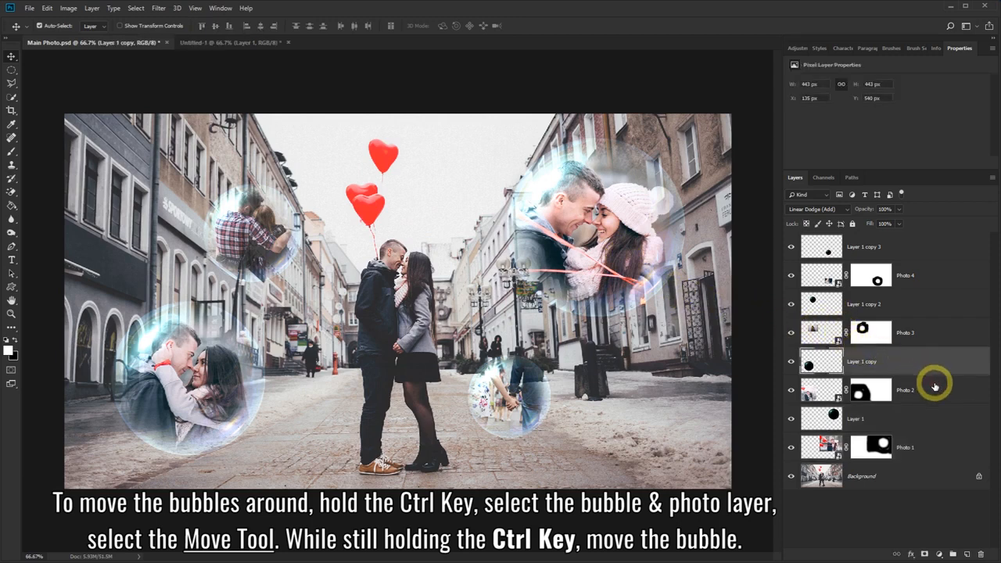
left_click(940, 389, "ctrl")
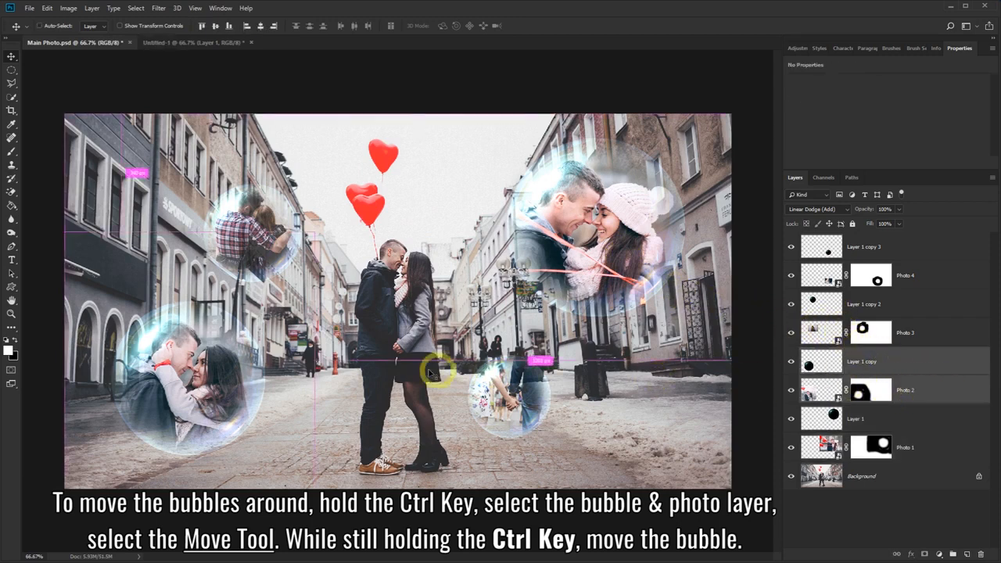
mouse_move(223, 374)
left_mouse_down()
mouse_move(201, 380)
mouse_move(213, 380)
left_mouse_up()
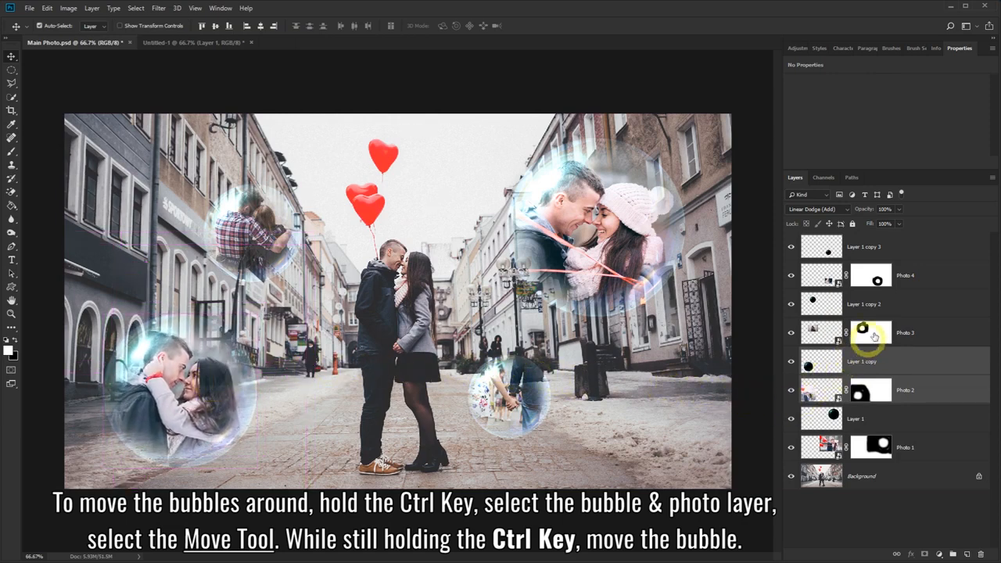
Select the Layer 1 copy 3 and Photo 4 layers together and move the small pavement bubble right and slightly down.
left_click(929, 249)
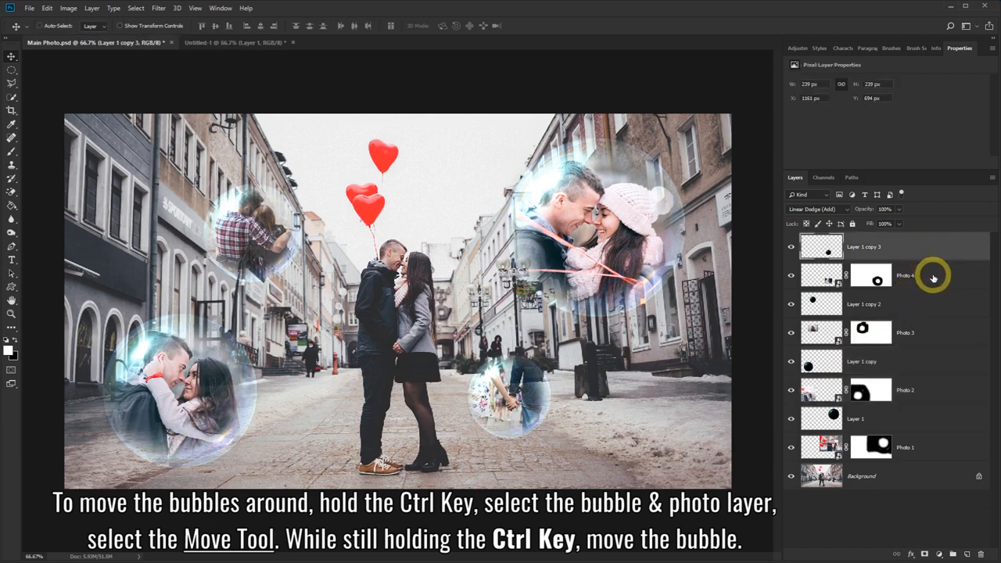
left_click(932, 277, "ctrl")
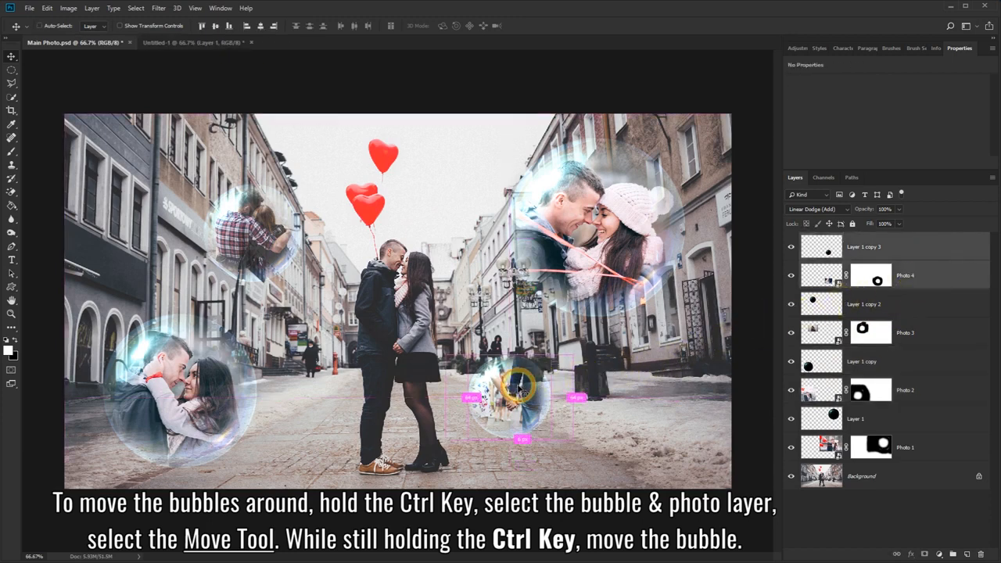
left_click_drag(519, 387, 555, 407)
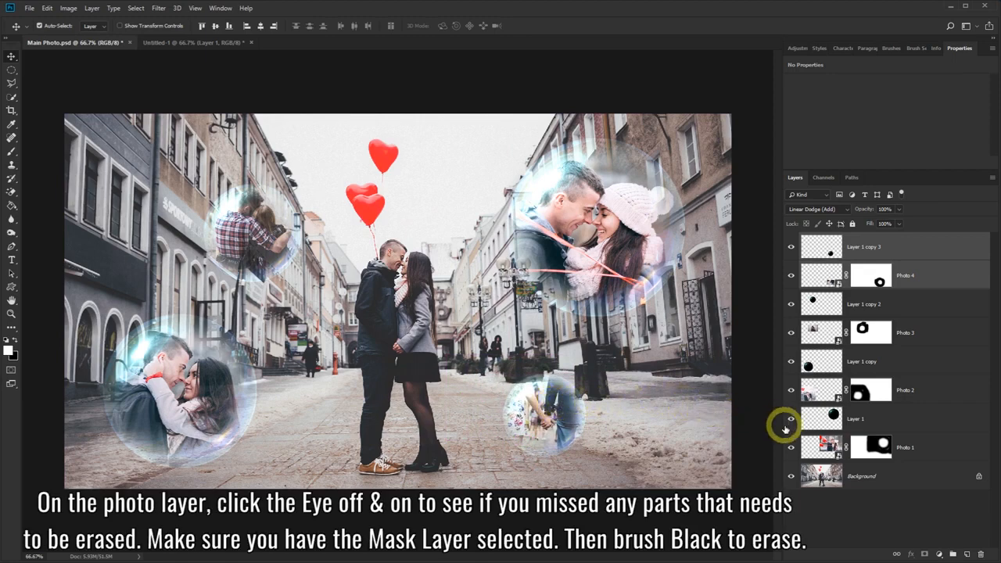
Toggle Photo 1's visibility off and on to check for unerased parts, with its layer mask and the Brush tool selected for touch-ups.
left_click(791, 449)
left_click(791, 449)
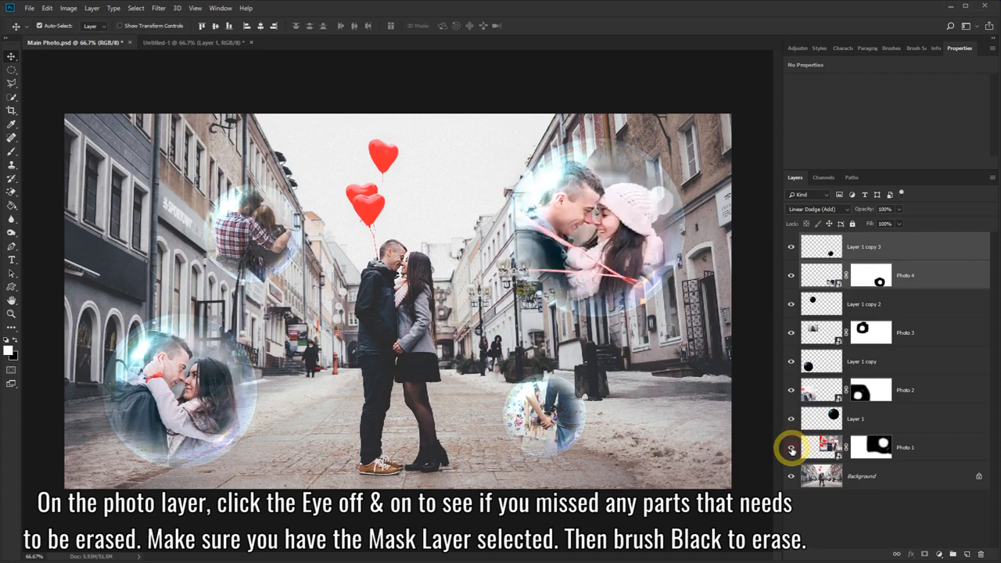
left_click(791, 448)
left_click(791, 448)
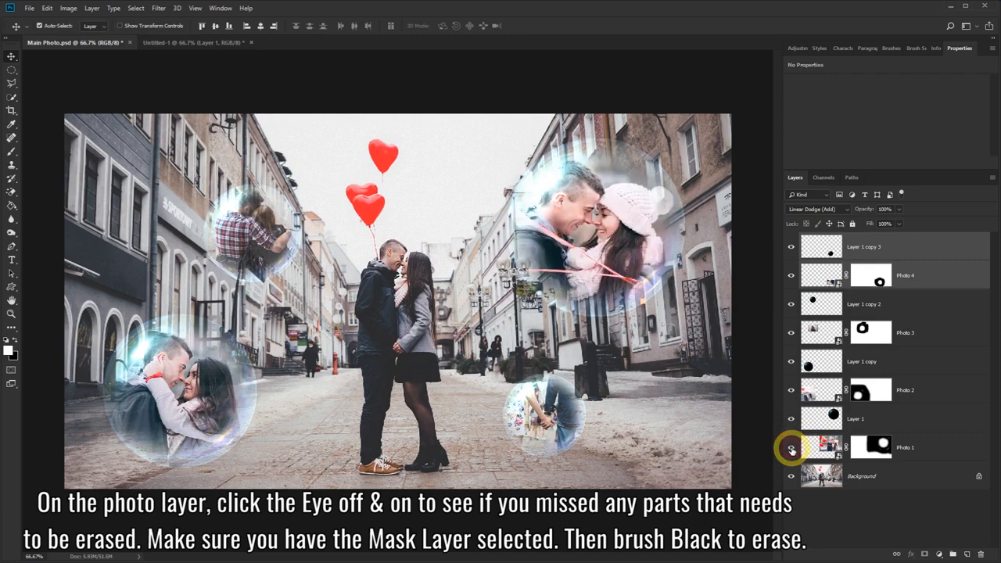
left_click(870, 447)
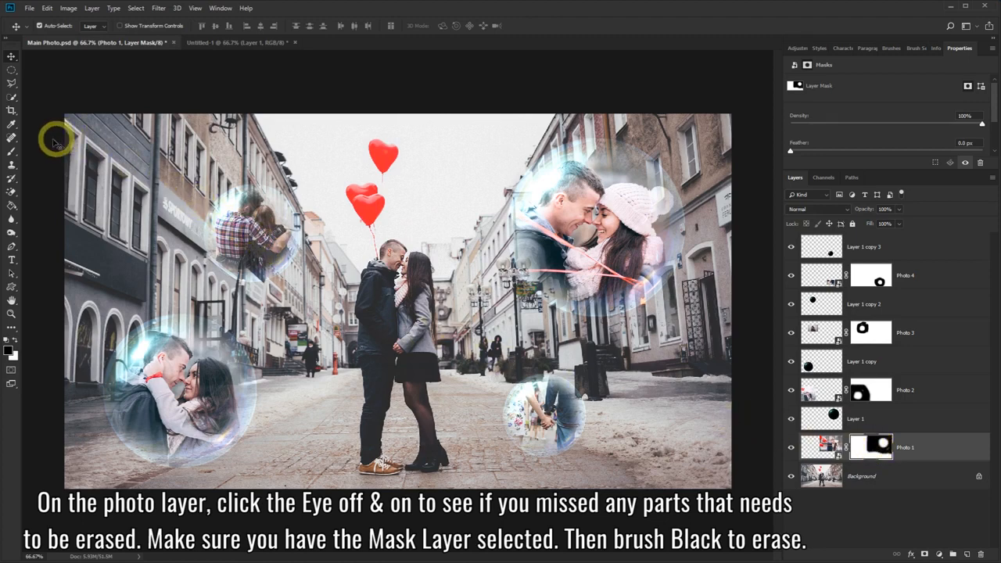
left_click(12, 151)
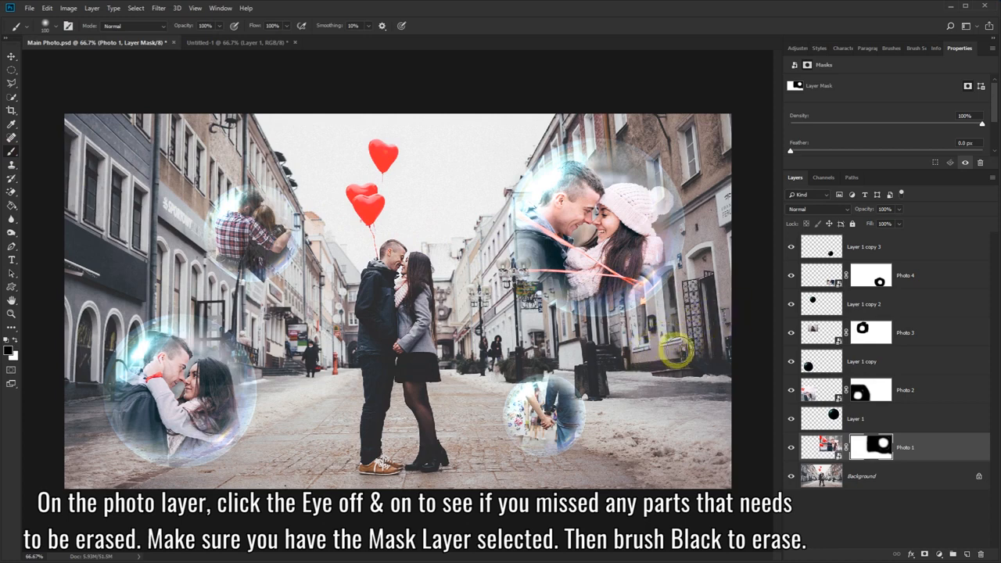
left_click(790, 447)
left_click(790, 447)
left_click(791, 447)
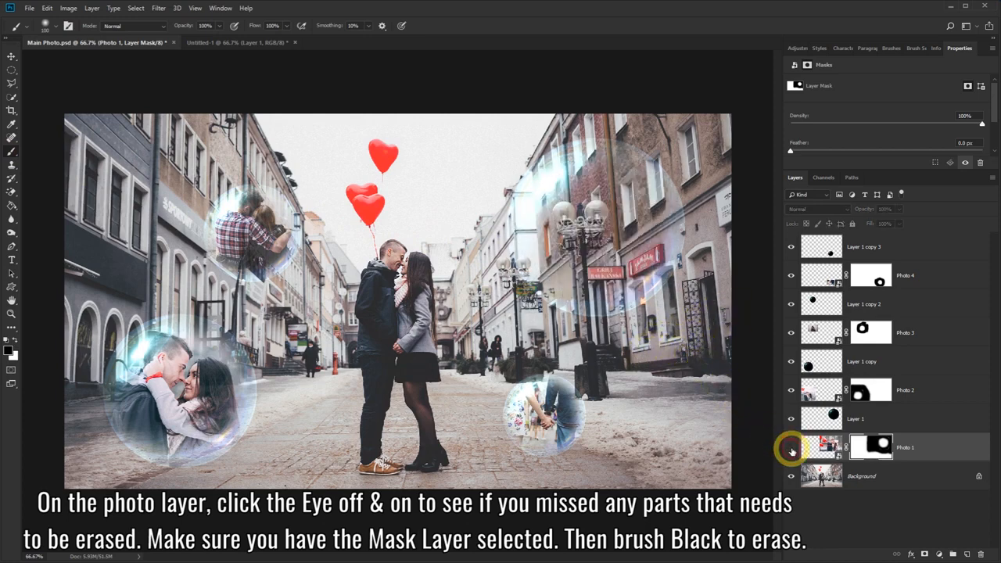
left_click(790, 448)
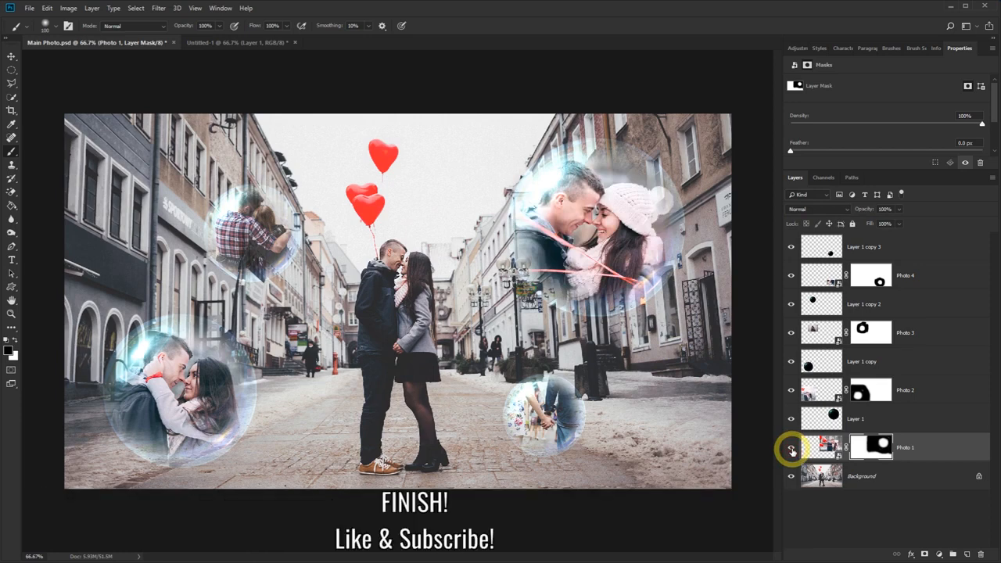